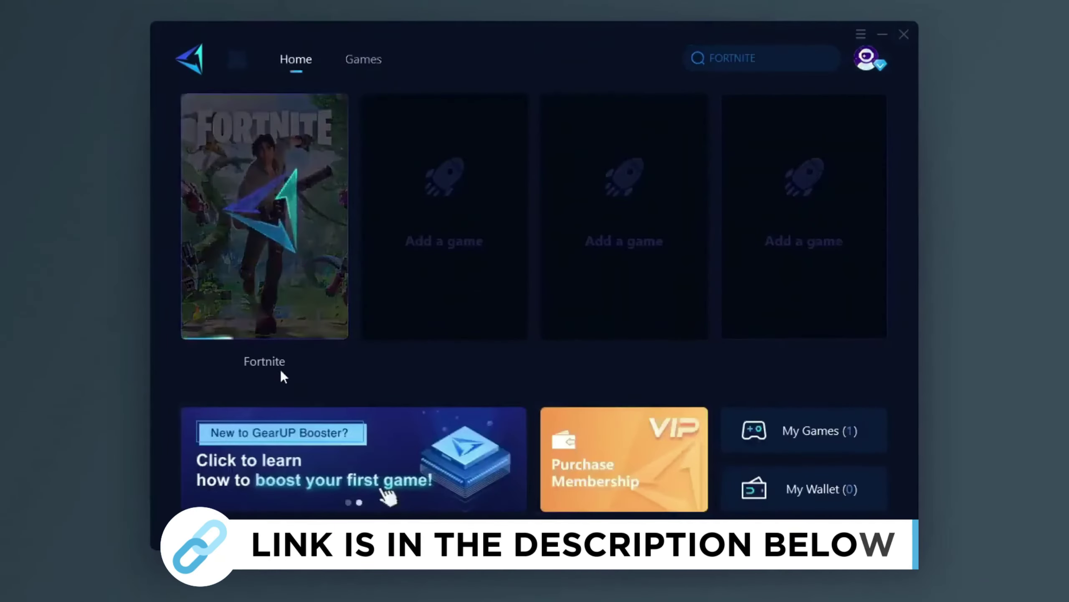
- Boost Fortnite from its GearUP Booster Home tile and view its ping figures
click(257, 368)
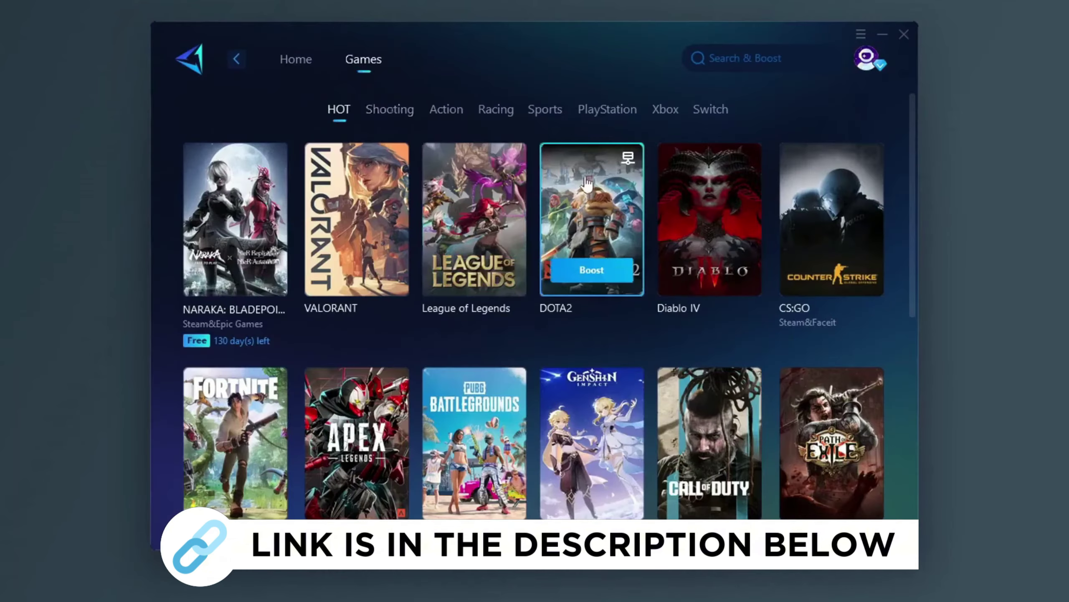
scroll(587, 225, down, 3)
scroll(525, 227, down, 5)
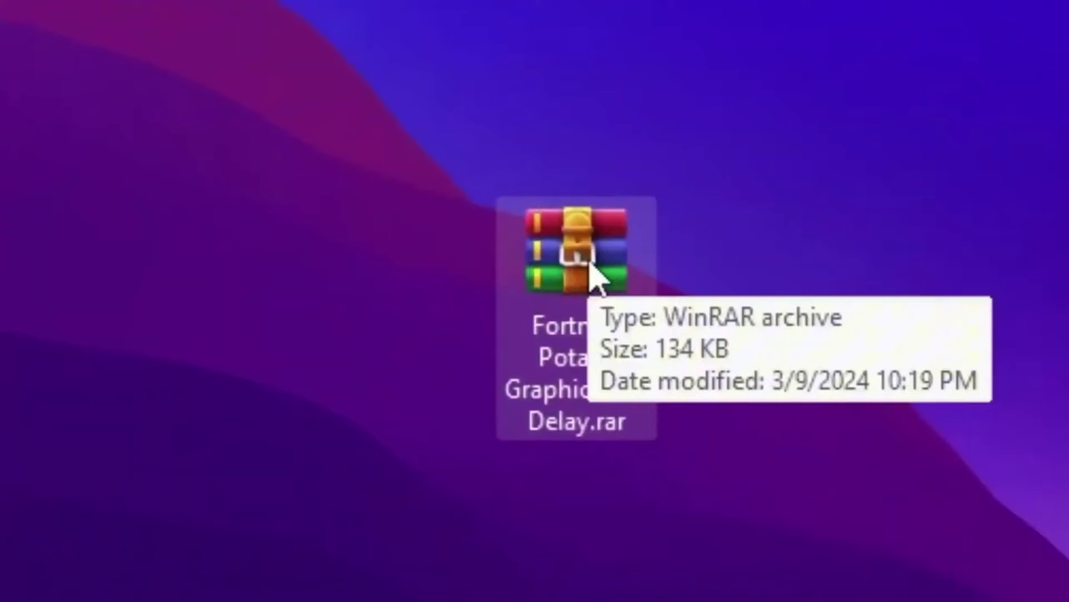
- Extract the AMD and INTEL and NVIDIA folders from the Potato Graphics archive to the desktop, replacing existing copies
double_click(596, 278)
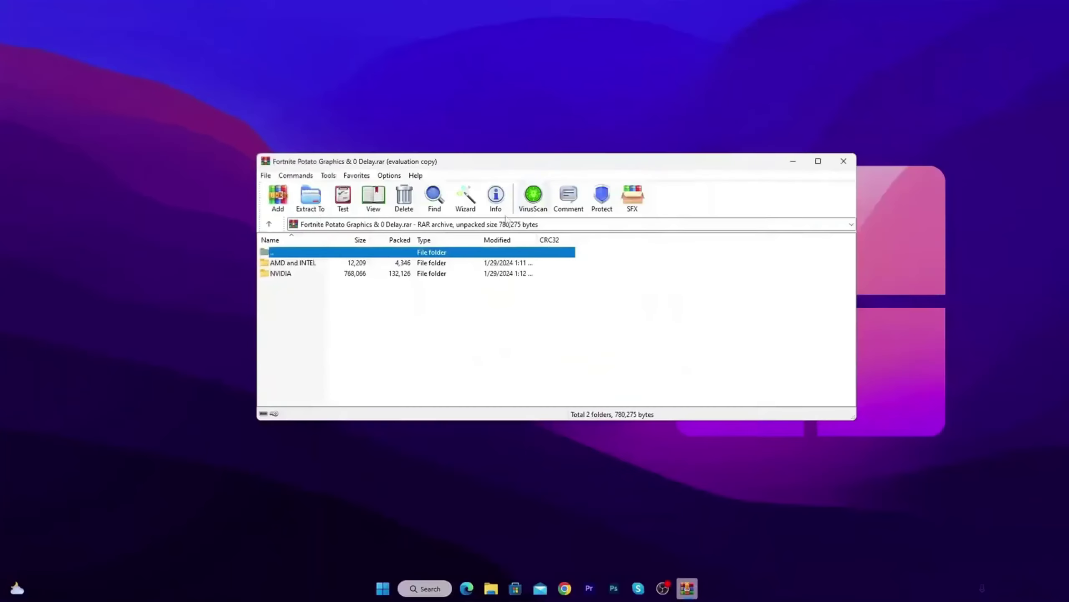
drag(550, 156, 694, 148)
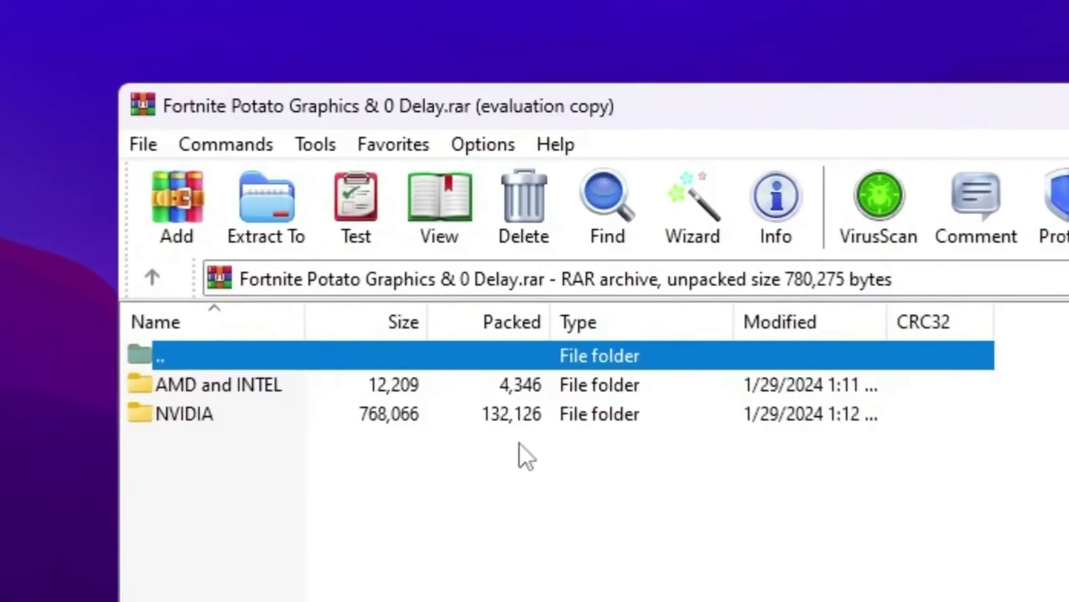
drag(261, 449, 231, 388)
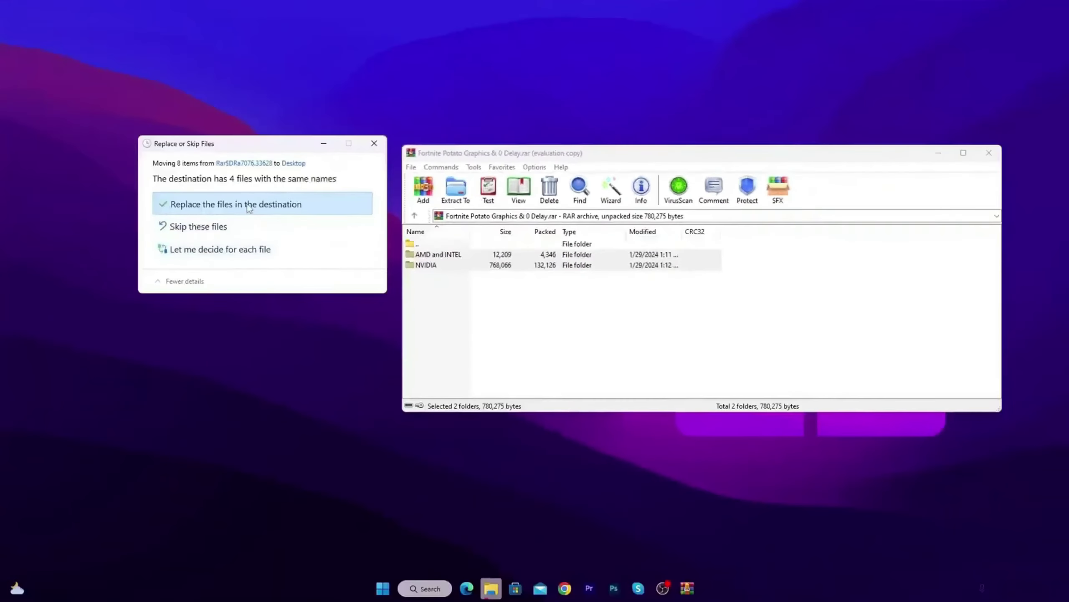
click(337, 204)
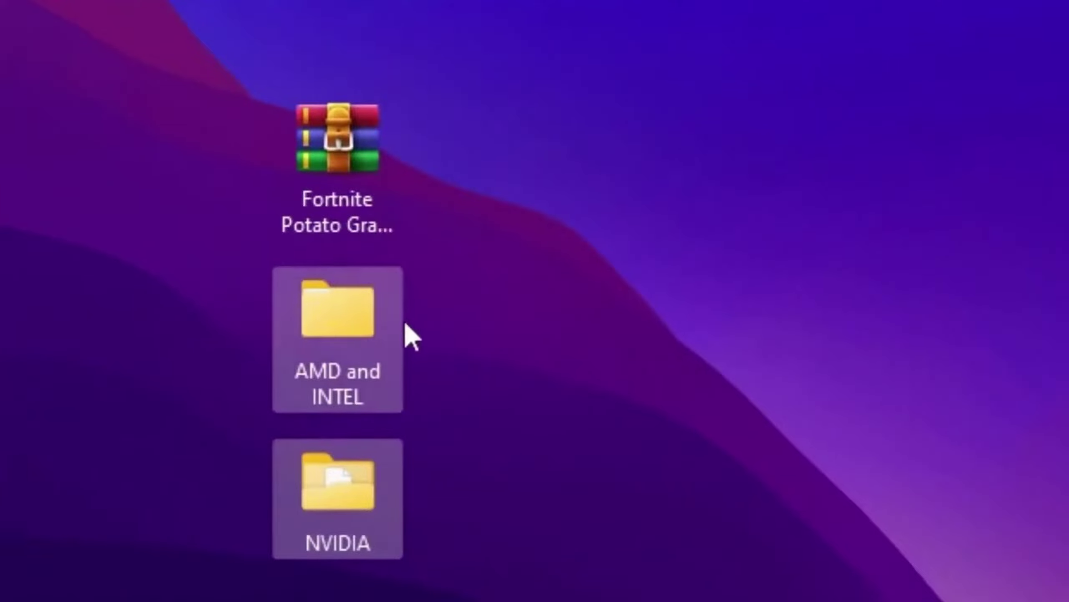
click(628, 356)
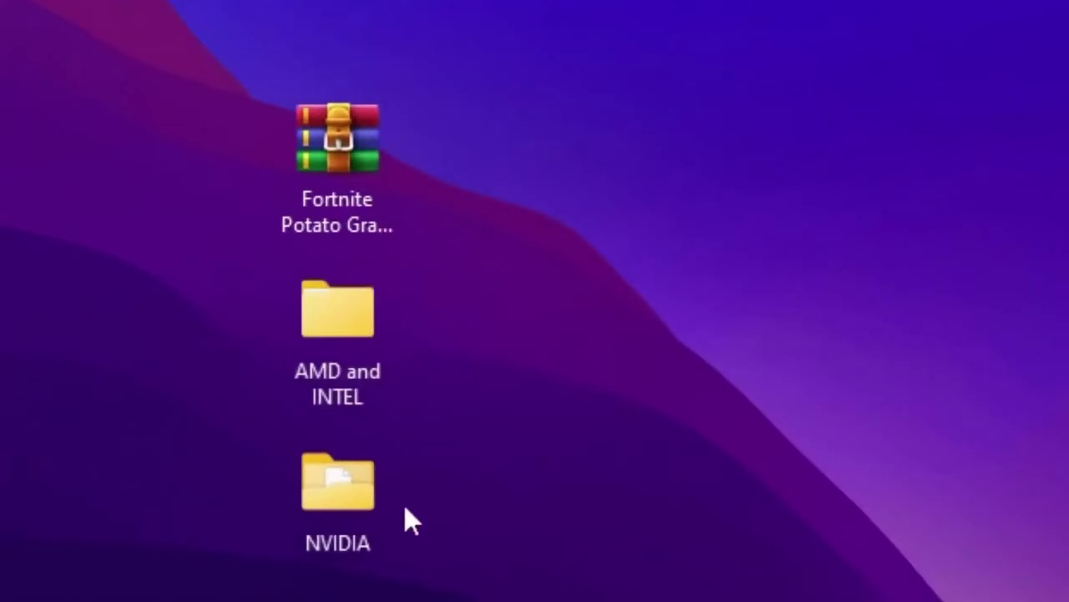
- Run nvidiaProfileInspector.exe from the NVIDIA\nvidiaProfileInspector folder
double_click(383, 473)
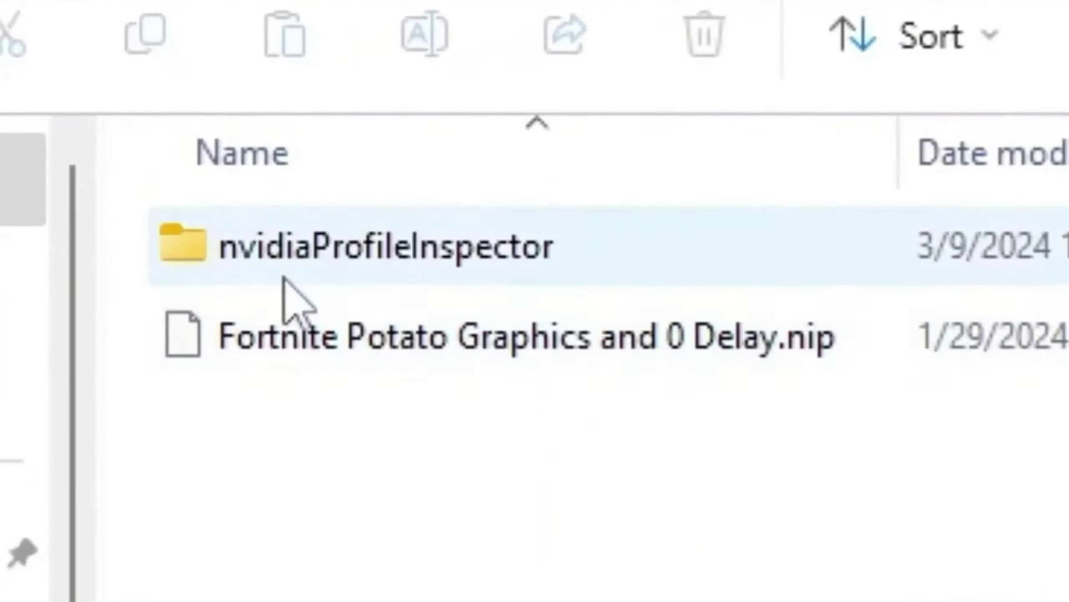
click(441, 250)
double_click(442, 249)
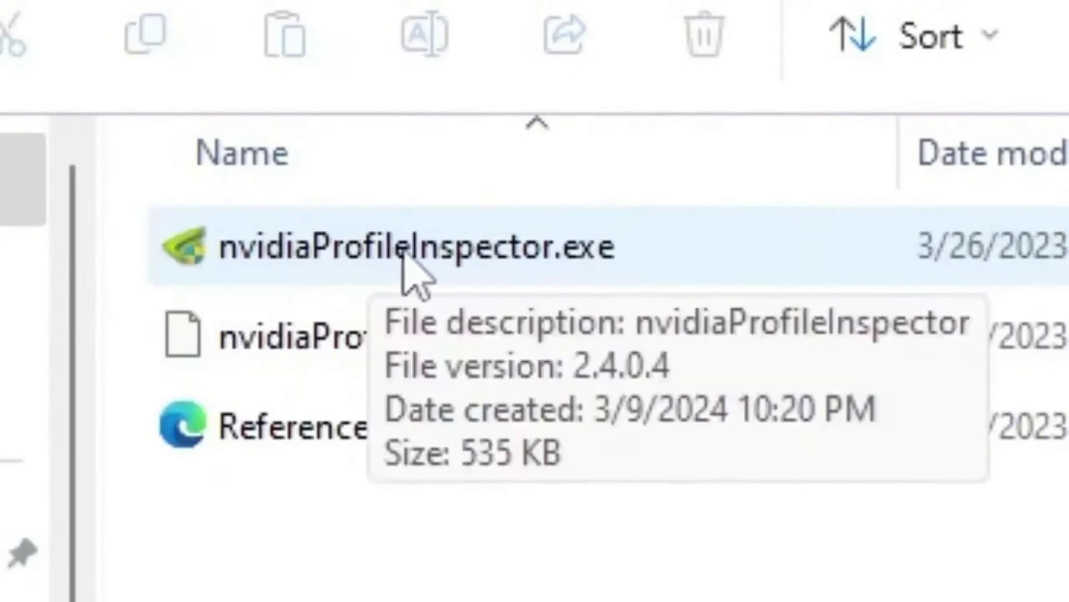
double_click(378, 249)
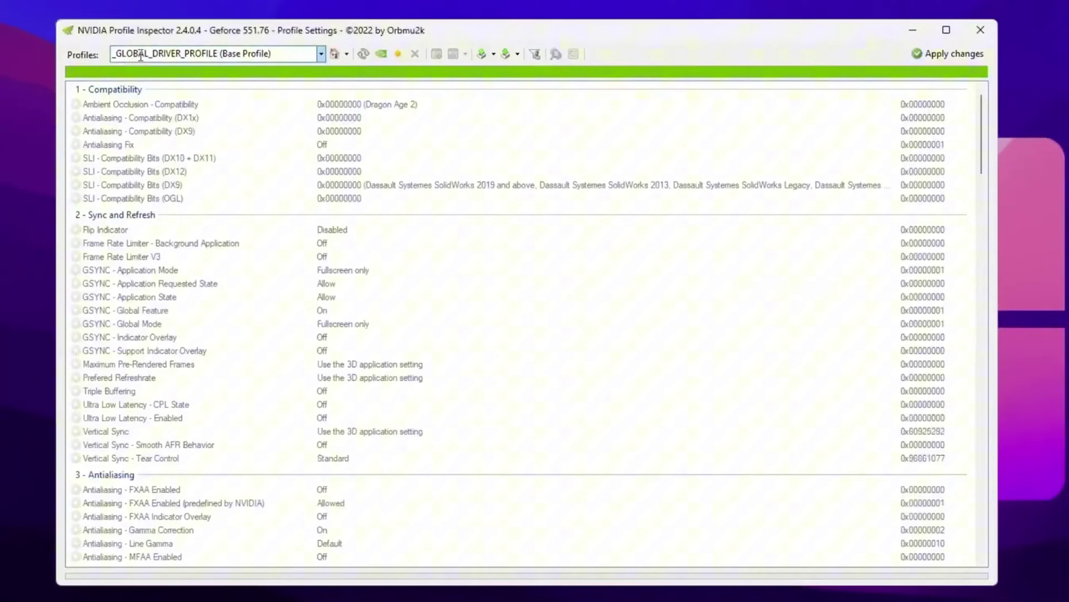
- Search the profiles for 'fort' and load the Fortnite profile
click(266, 57)
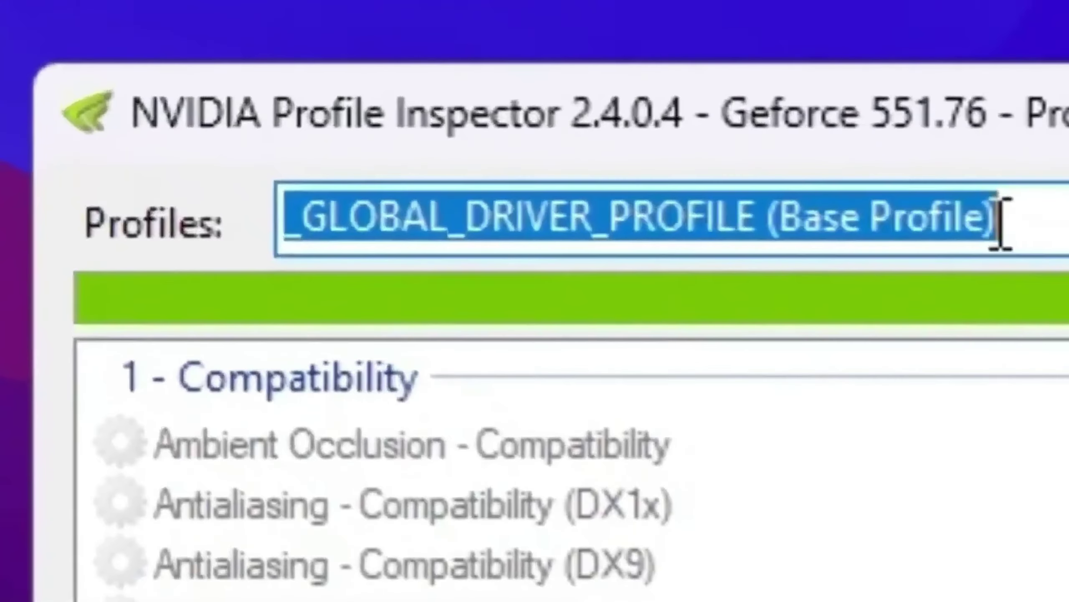
text(fpr)
key(BackSpace)
key(BackSpace)
text(or)
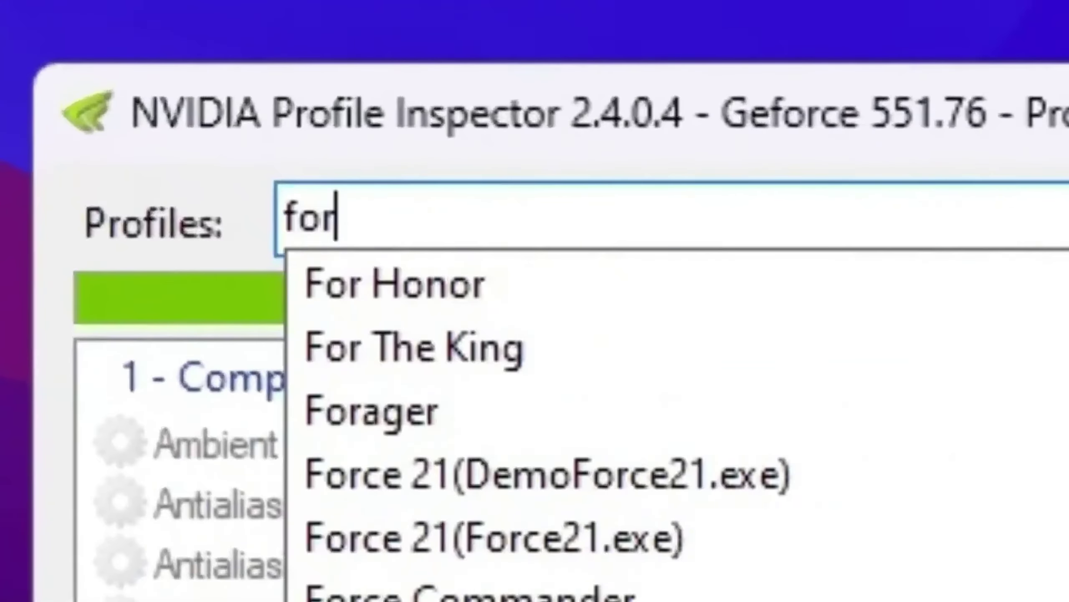
text(t)
click(425, 382)
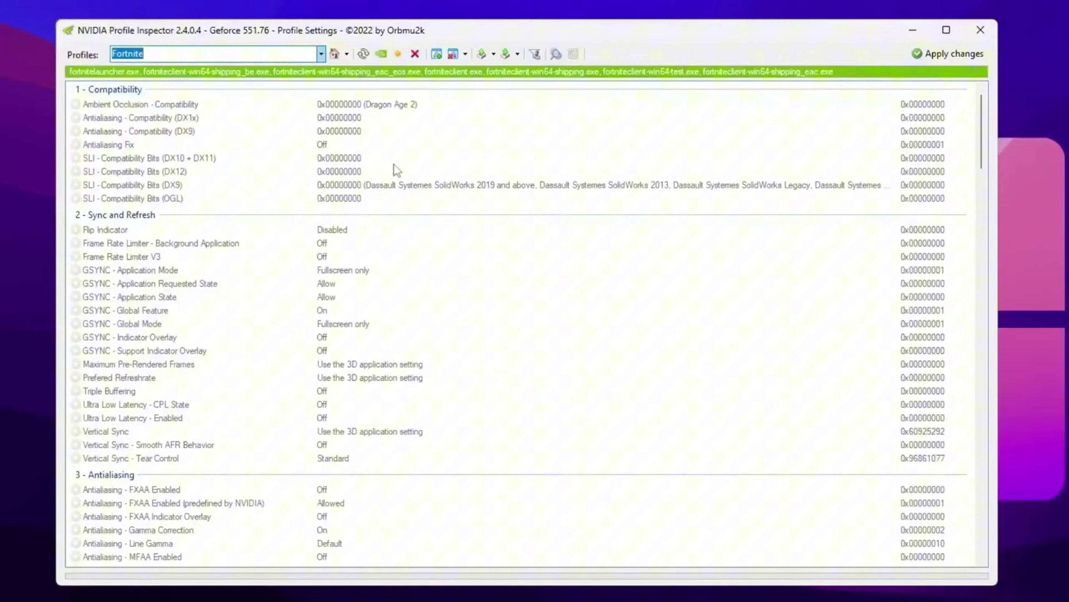
- Set Antialiasing - Transparency Supersampling to 0x00000008 AA_MODE_REPLAY_MODE_ALL
scroll(401, 194, down, 4)
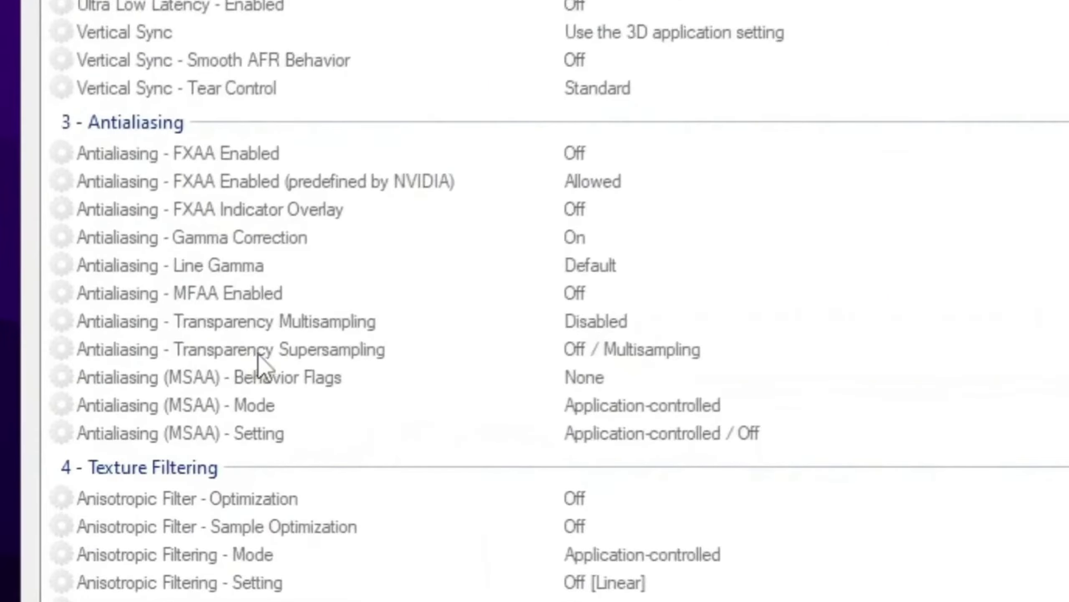
click(621, 350)
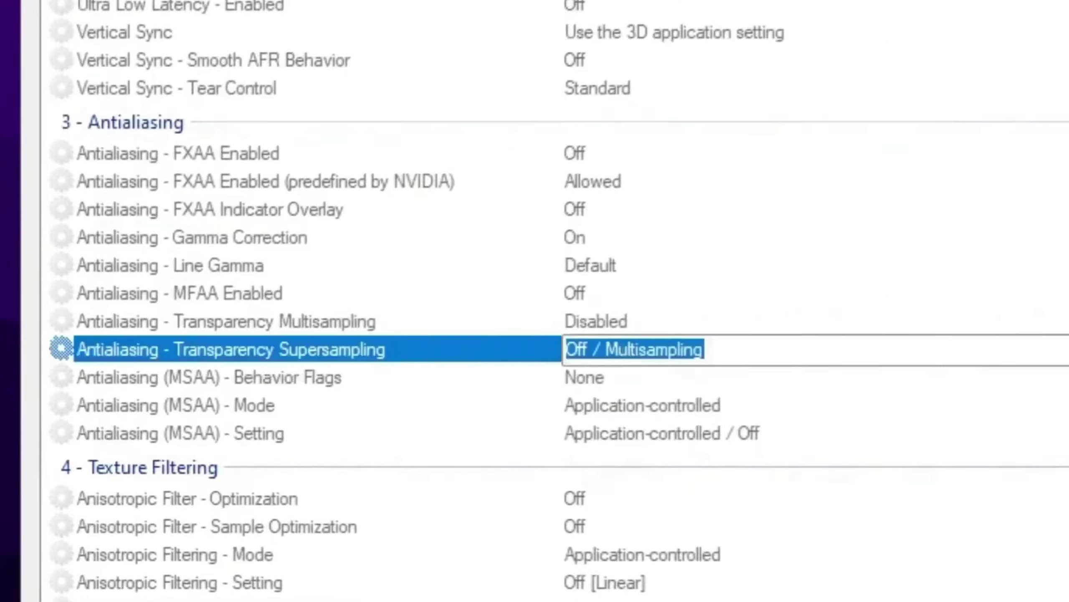
click(632, 349)
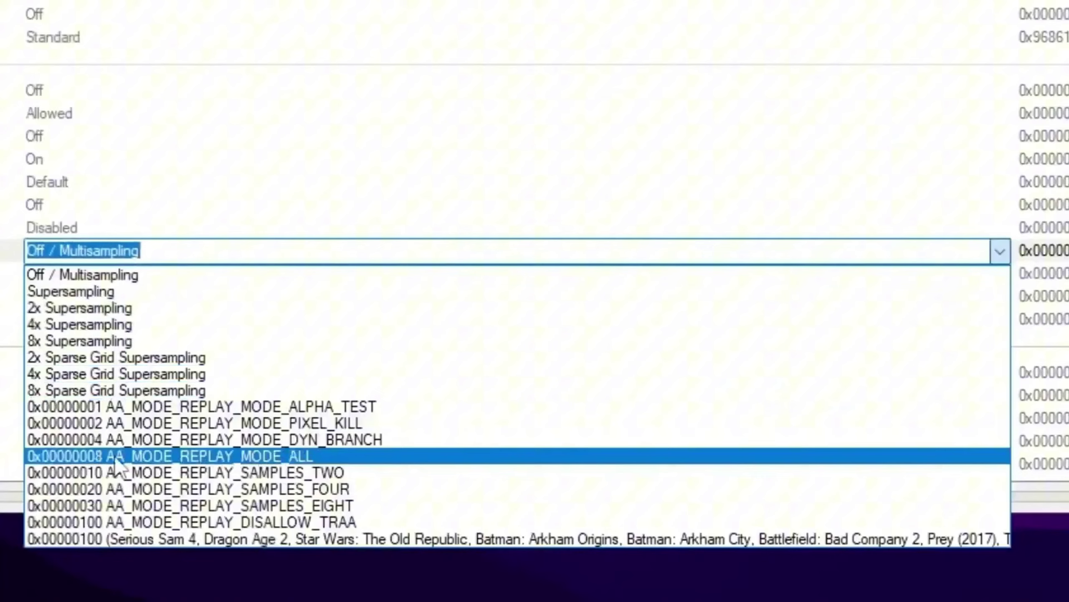
click(213, 456)
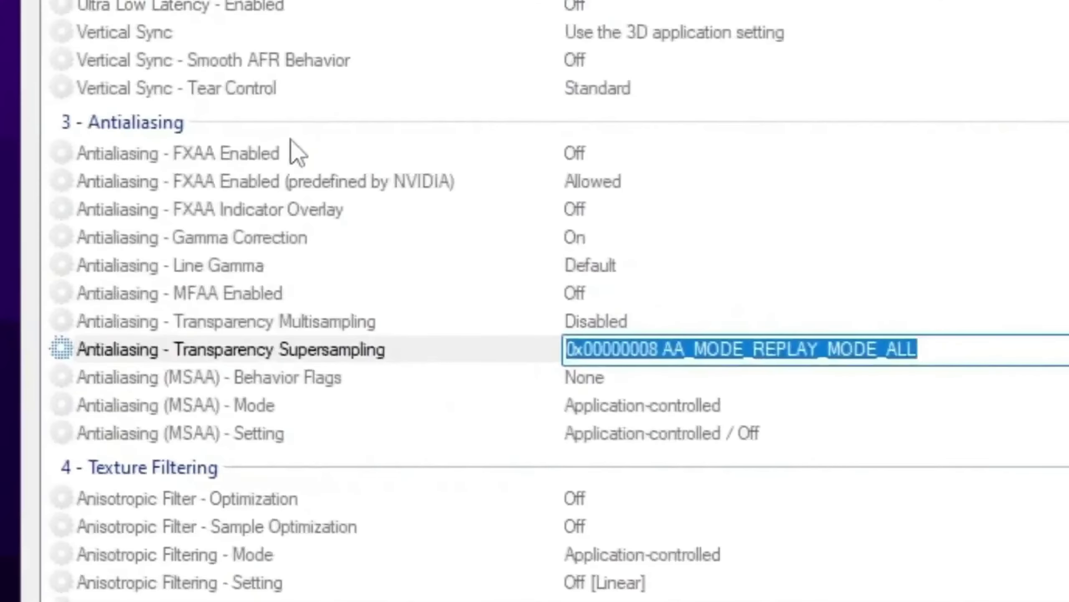
- Change Texture Filtering - LOD Bias (DX) to +2.0000 (0x00000010) in the Fortnite profile
scroll(311, 156, down, 4)
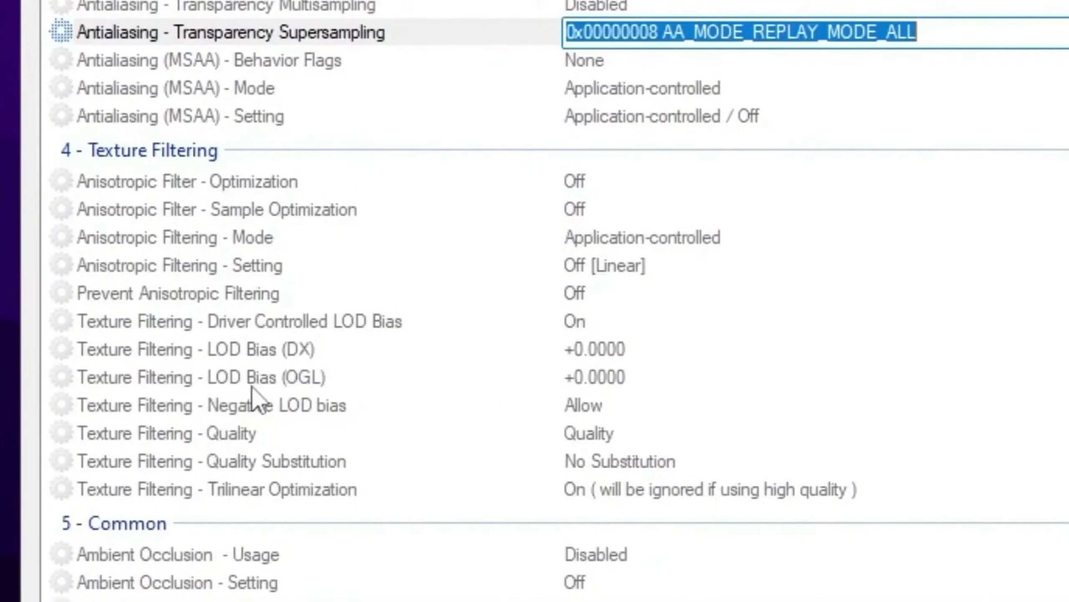
click(778, 356)
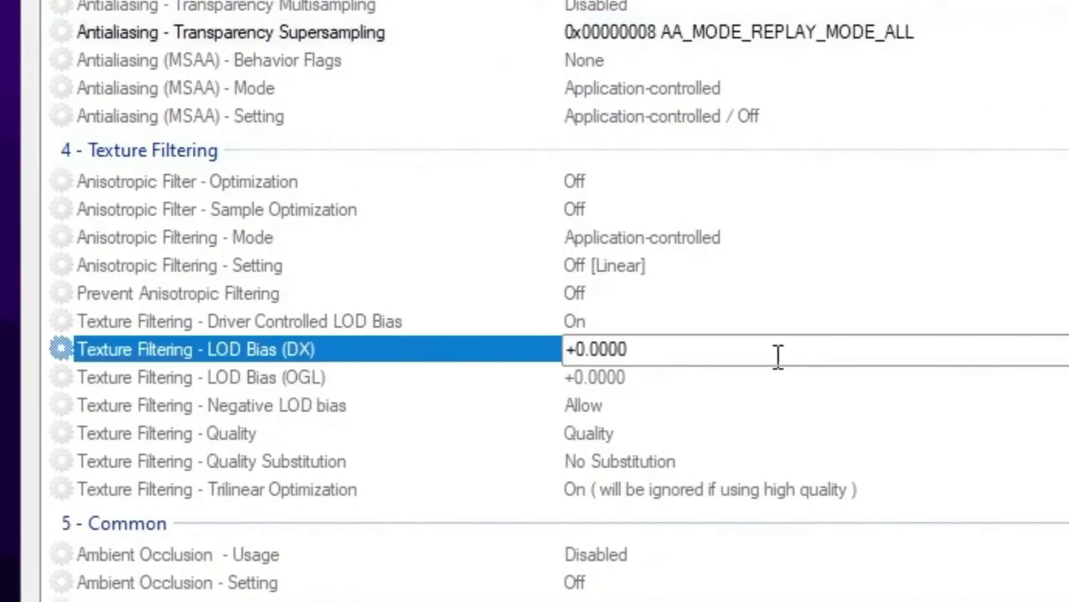
key(alt+Down)
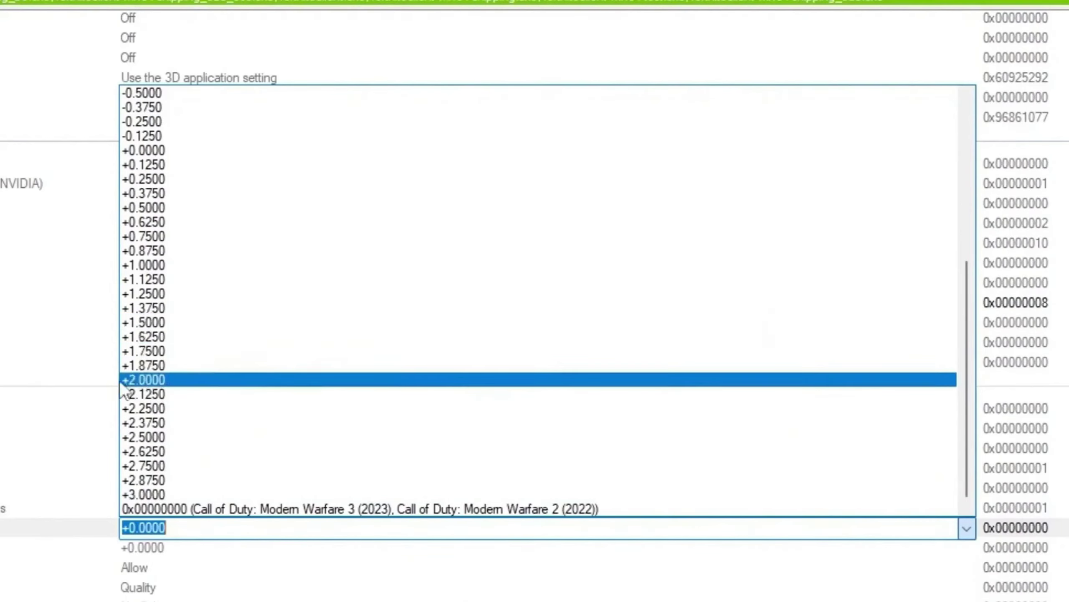
click(149, 380)
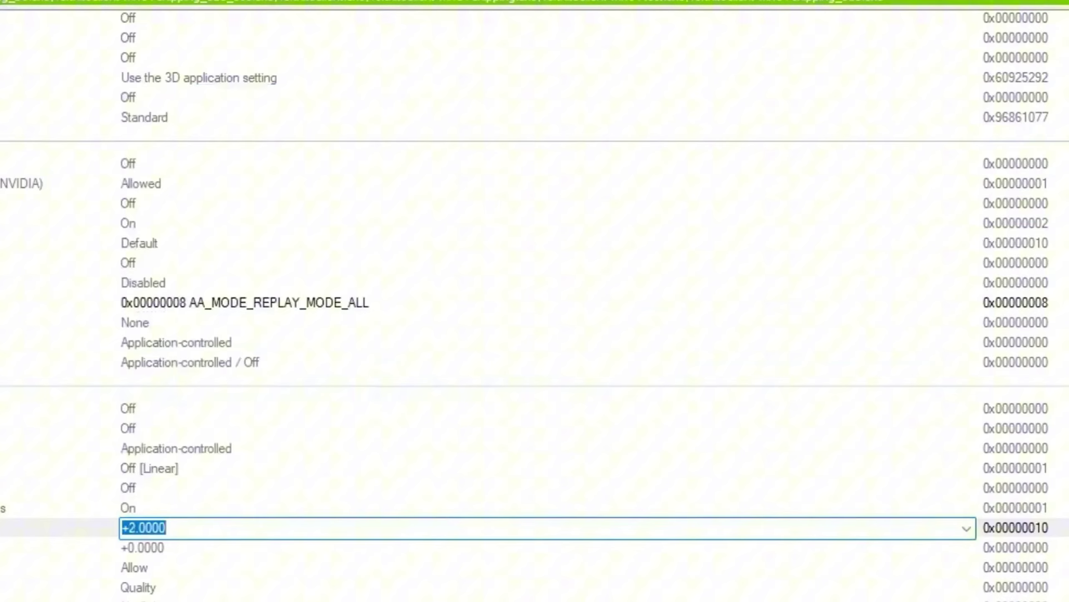
- Change Texture Filtering - LOD Bias (OGL) to +2.0000 (0x00000020), matching the DX value
click(135, 546)
click(966, 547)
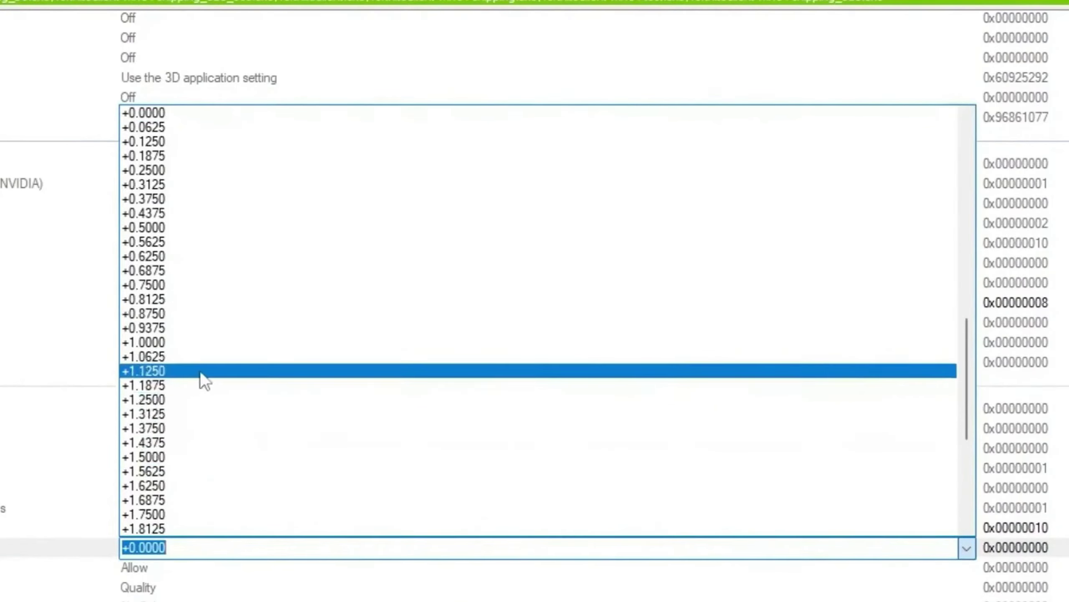
scroll(211, 370, down, 2)
click(168, 488)
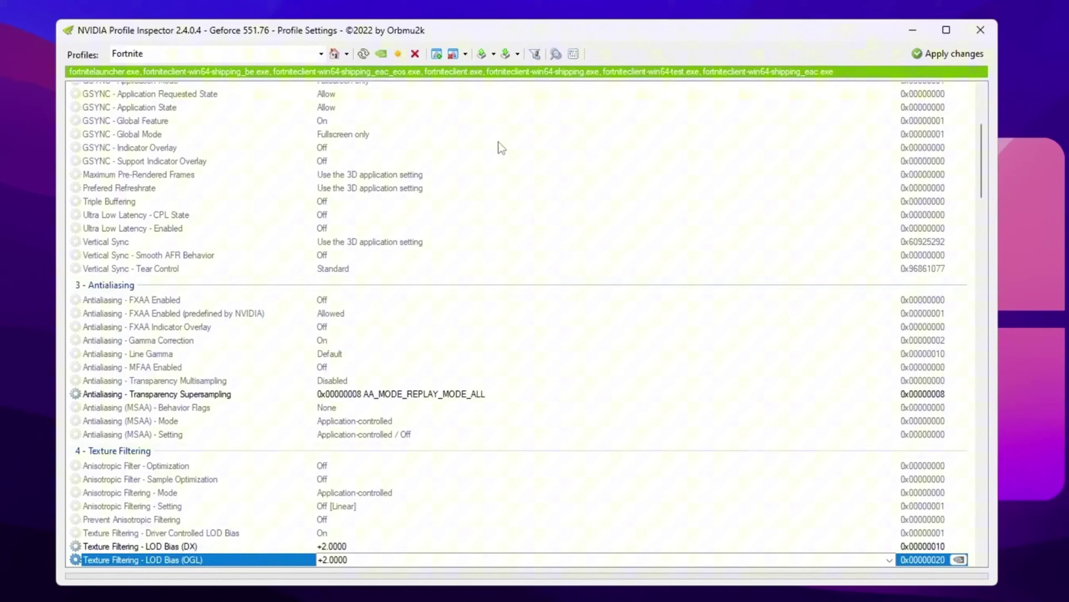
- Import 'Fortnite Potato Graphics and 0 Delay.nip' as a profile and confirm the success message
click(507, 54)
click(535, 70)
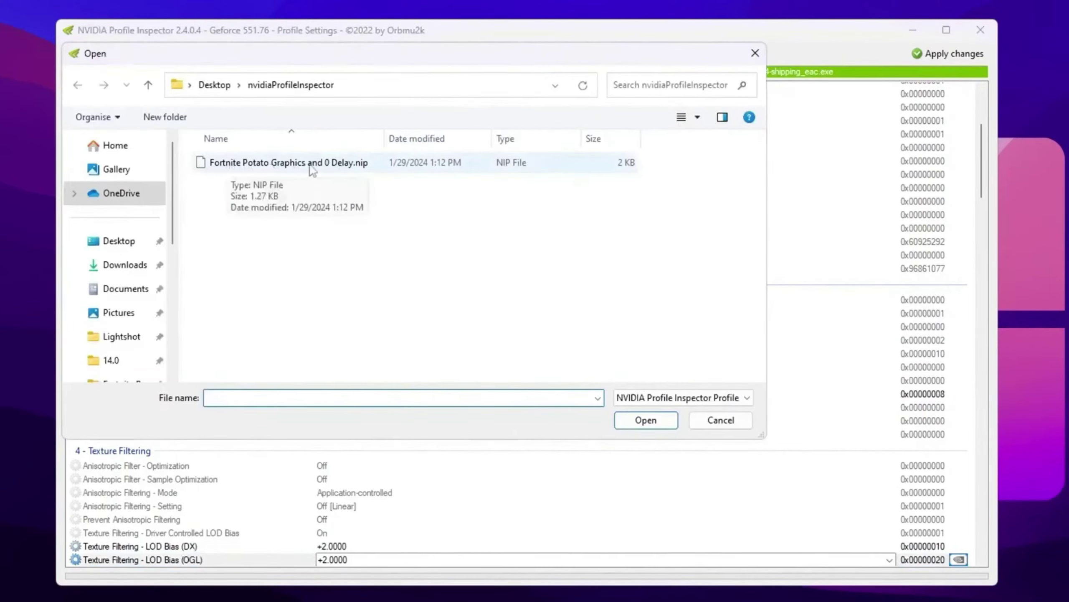
double_click(371, 163)
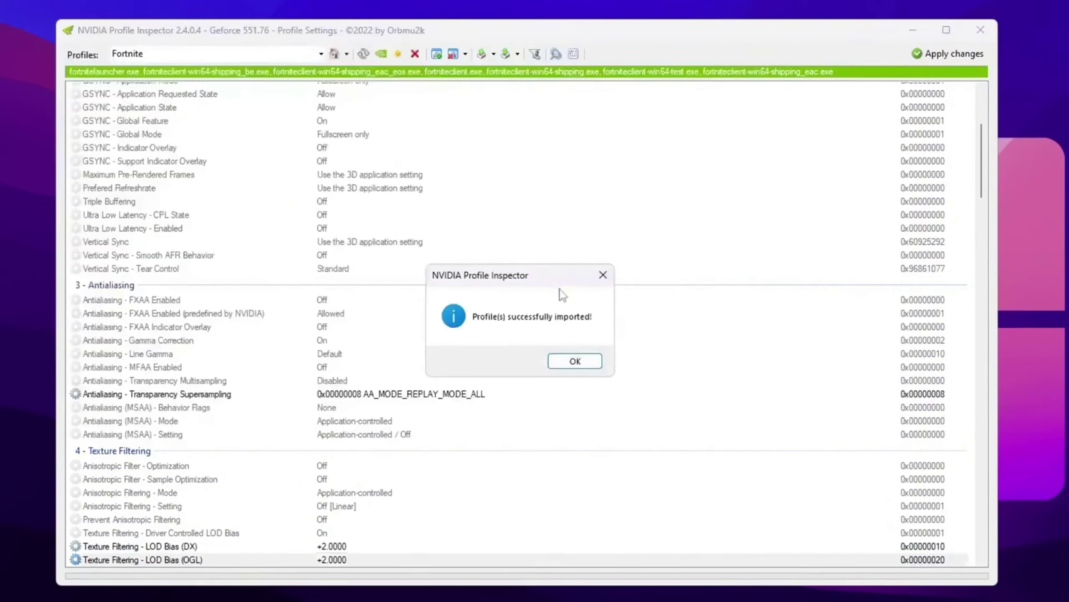
click(574, 360)
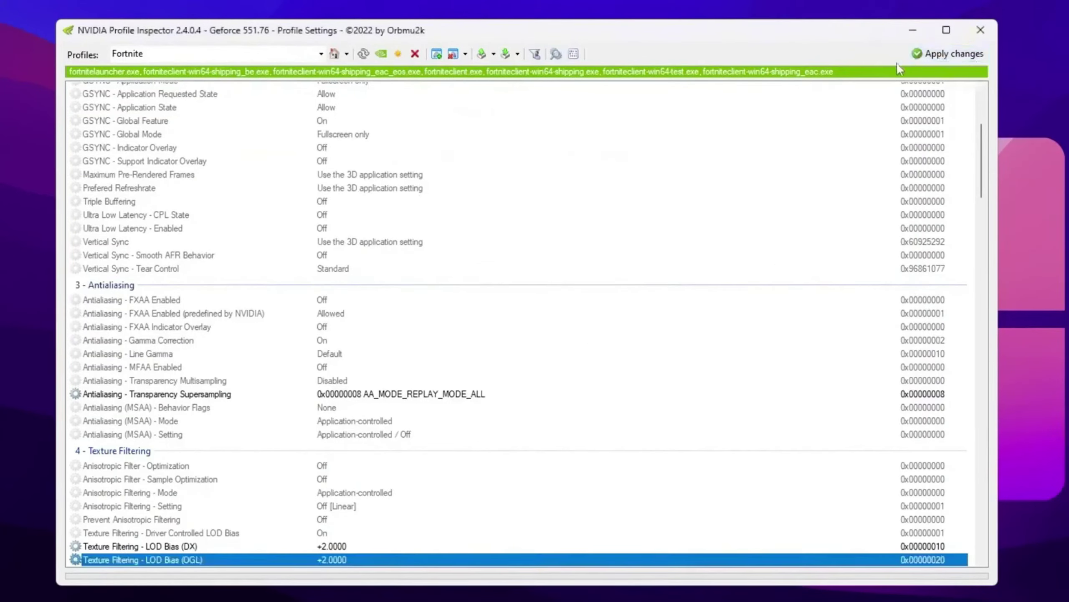
- Close Profile Inspector, then copy GameUserSettings.ini from the AMD and INTEL\GameUserSettings folder
click(980, 30)
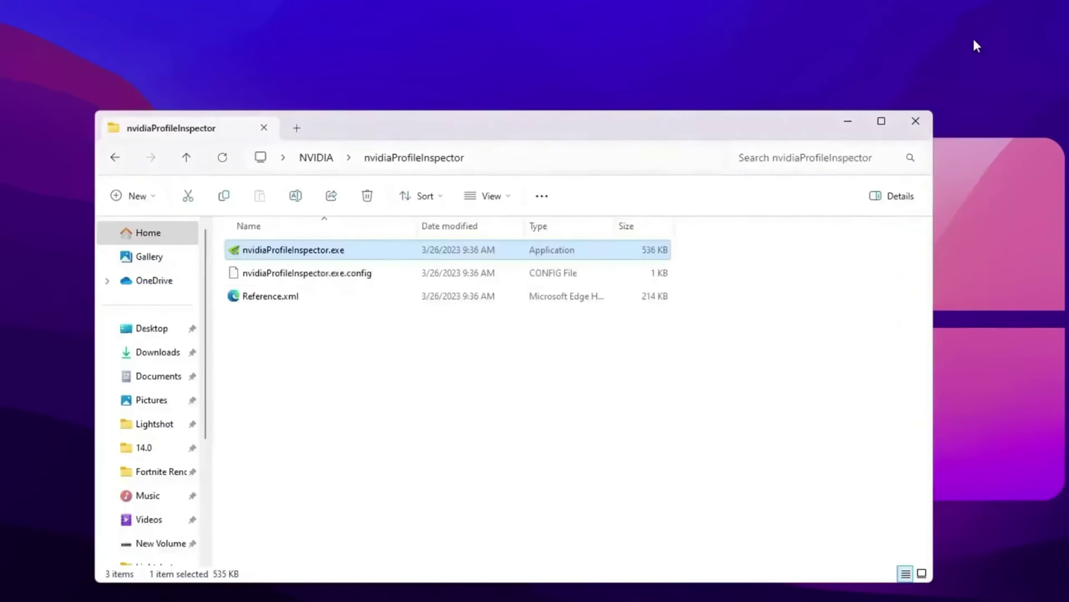
click(926, 121)
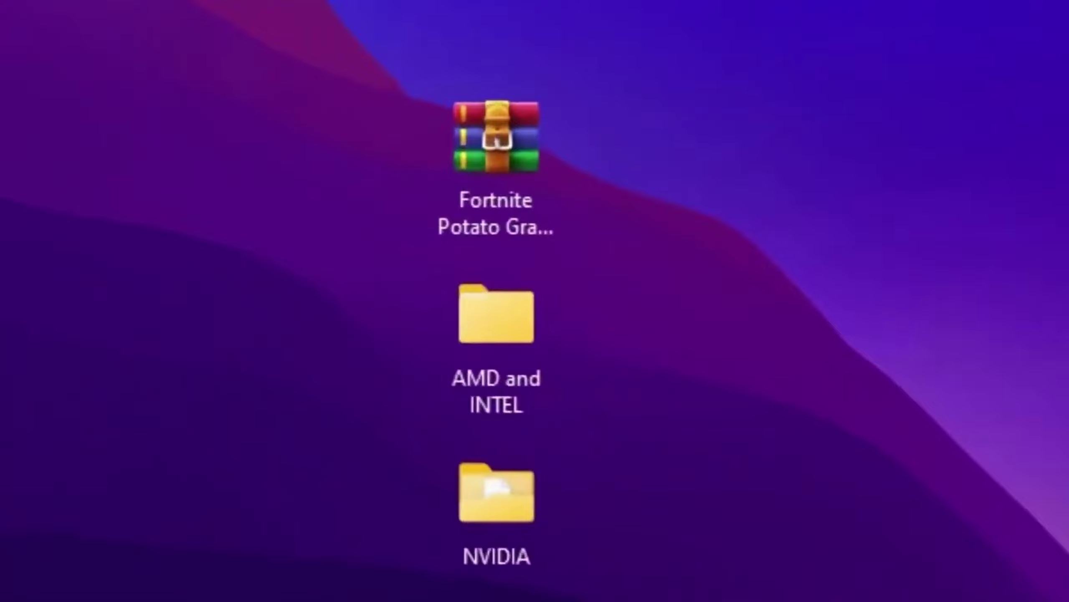
double_click(457, 314)
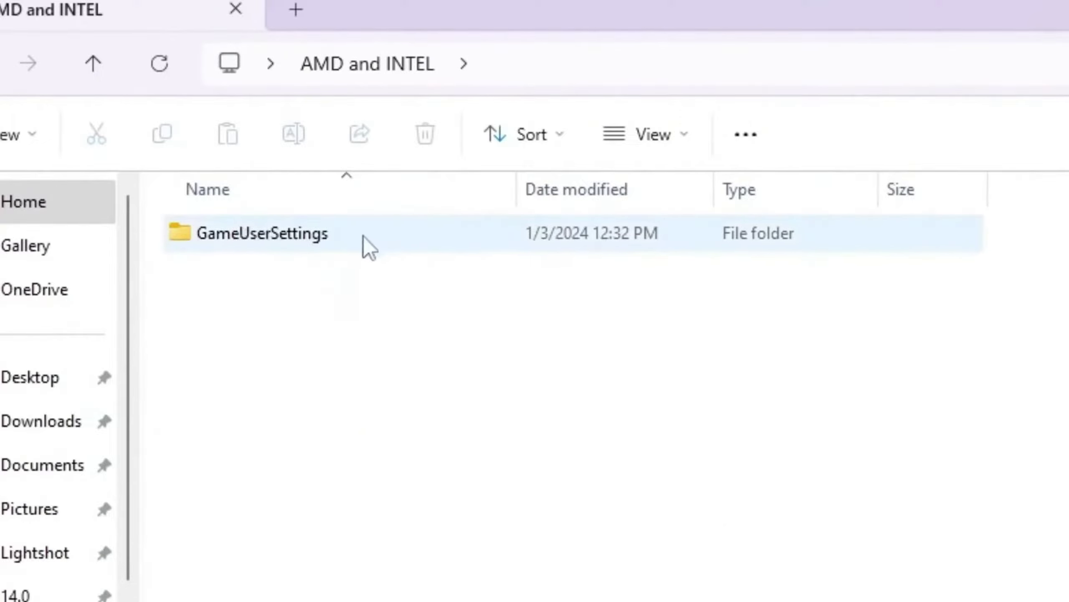
click(278, 224)
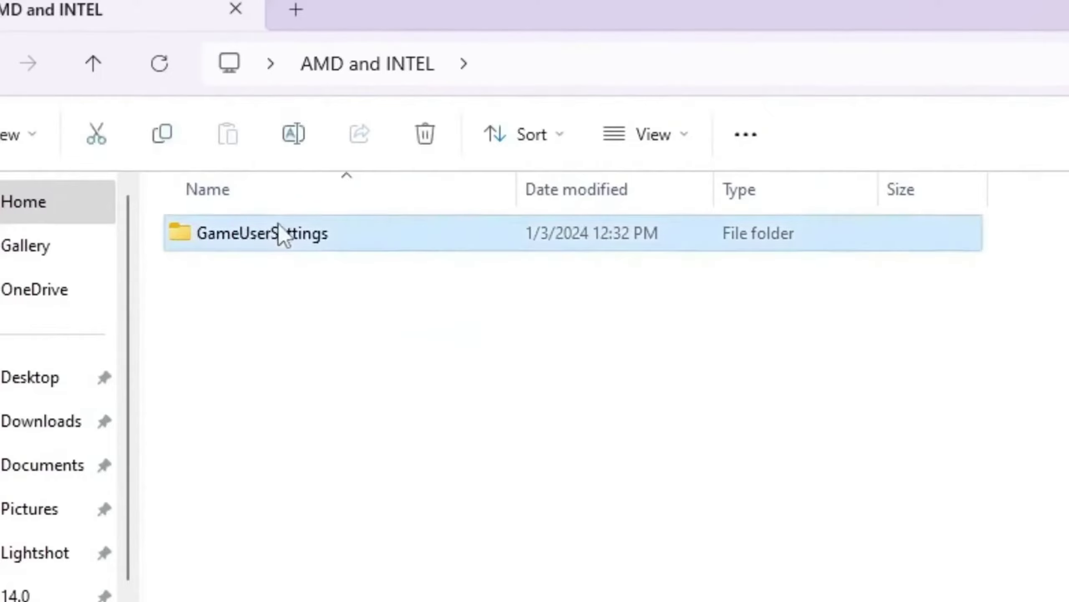
double_click(278, 224)
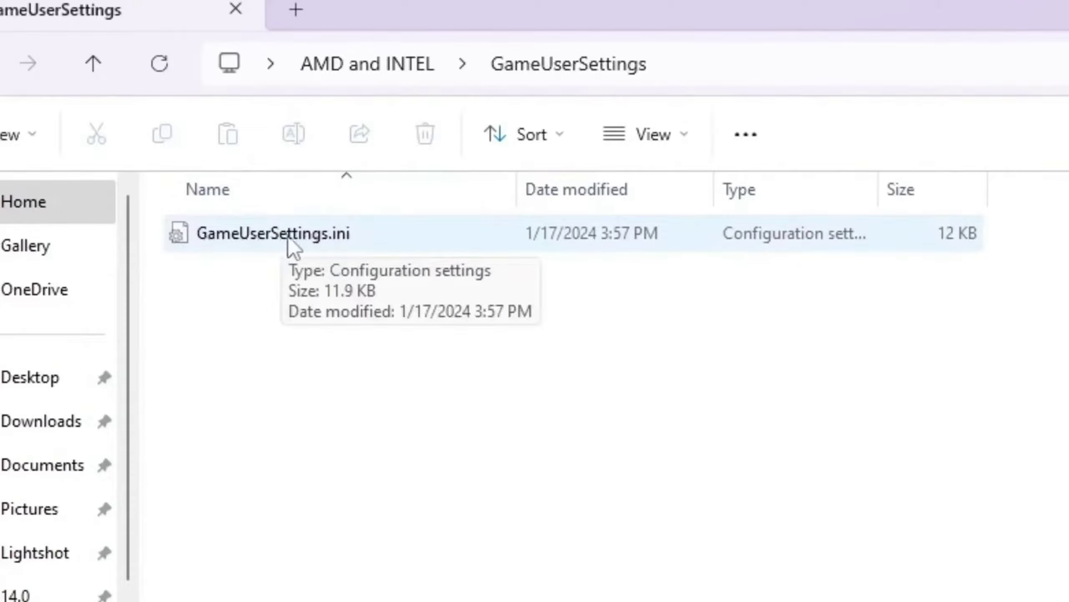
right_click(262, 234)
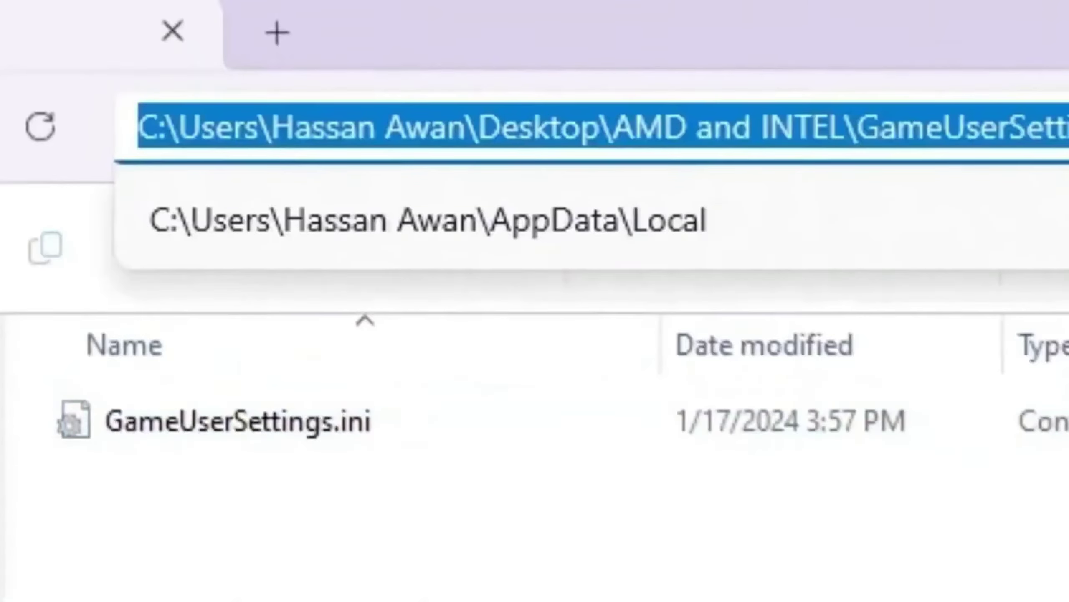
- Go to %localappdata%\FortniteGame\Saved\Config\WindowsClient
text(%)
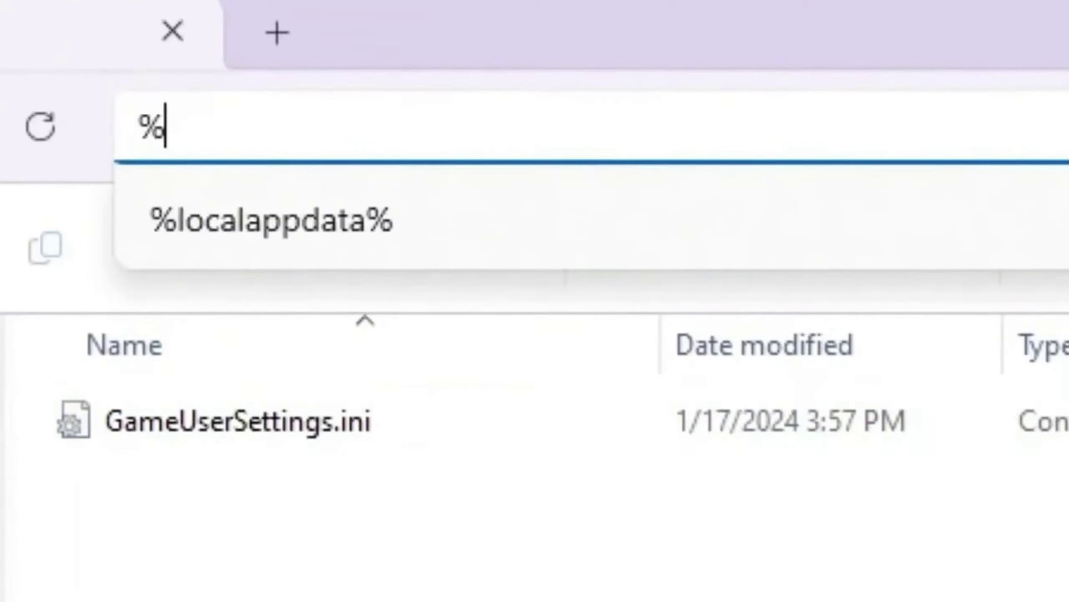
key(Down)
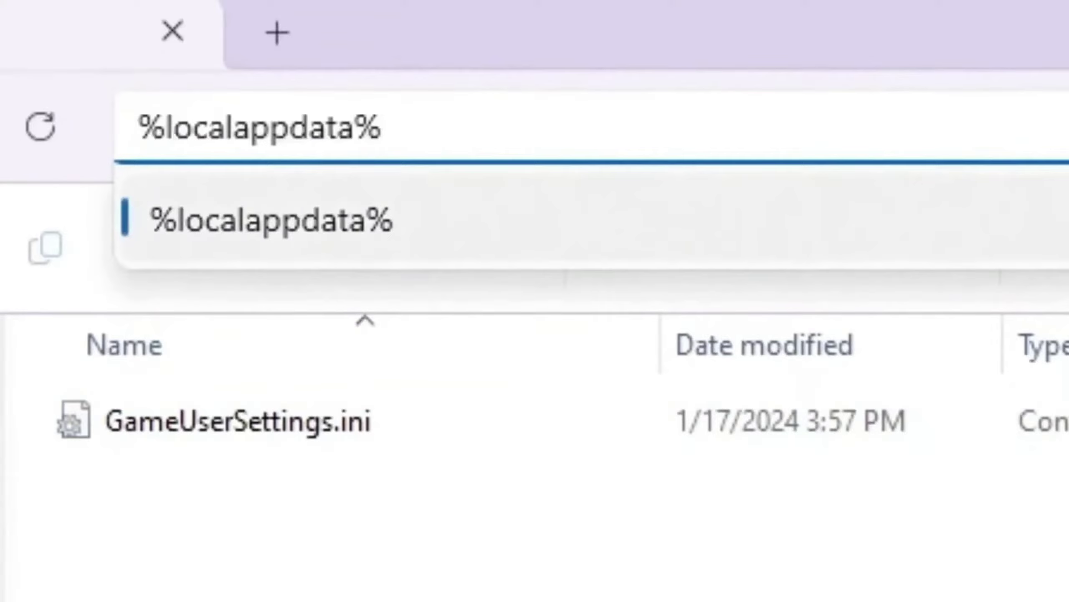
key(Return)
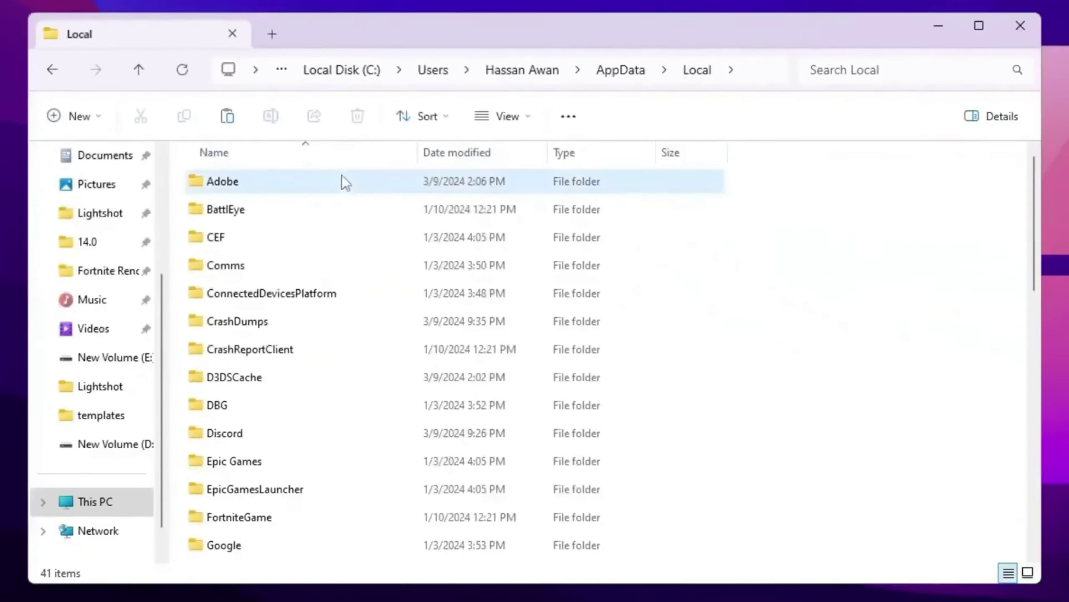
key(f)
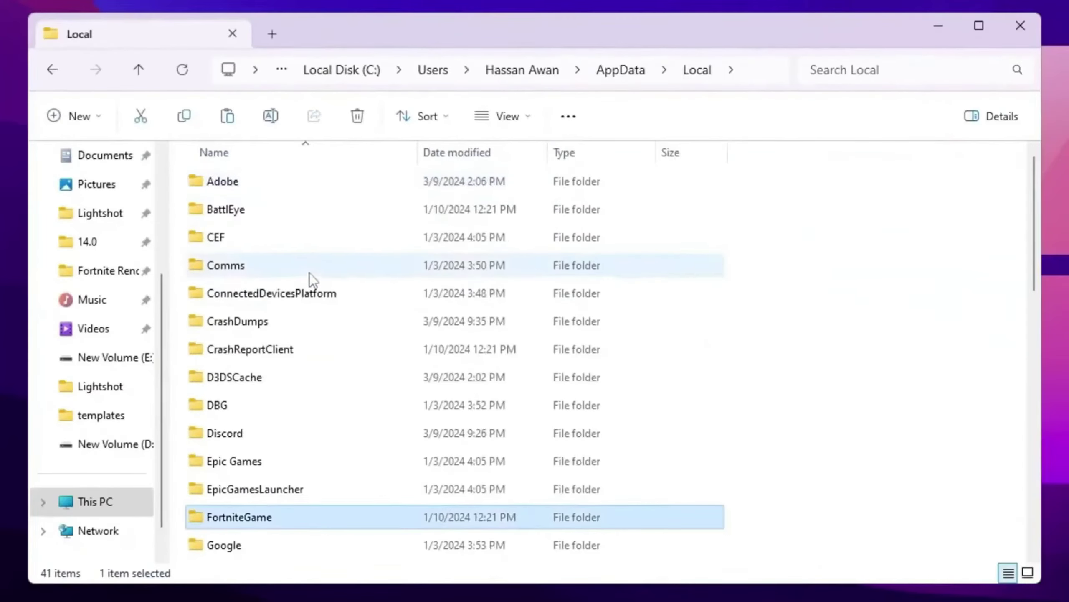
double_click(241, 521)
double_click(234, 187)
double_click(224, 209)
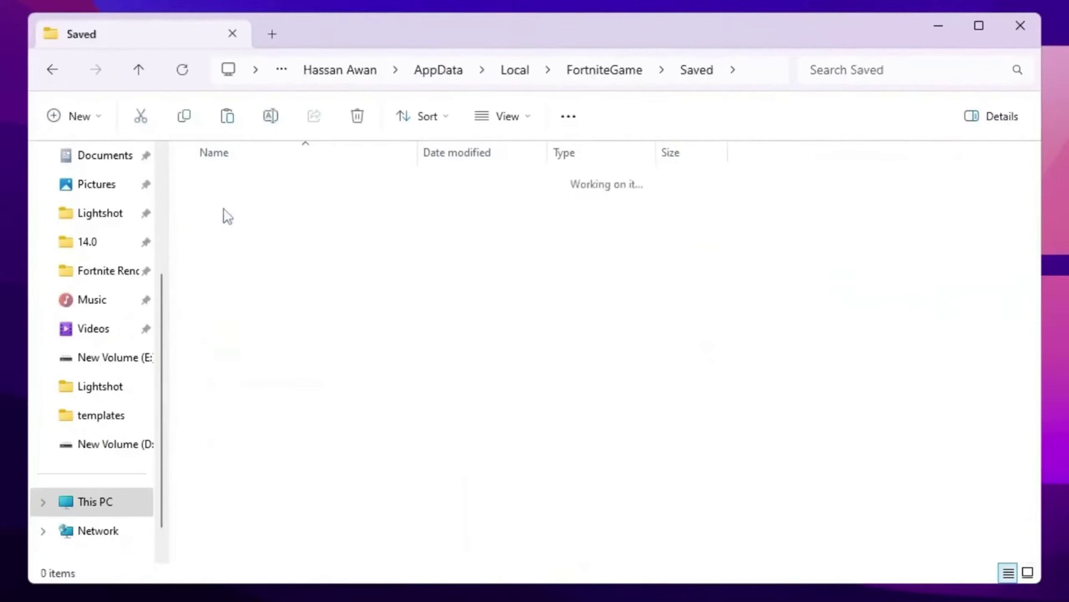
double_click(258, 209)
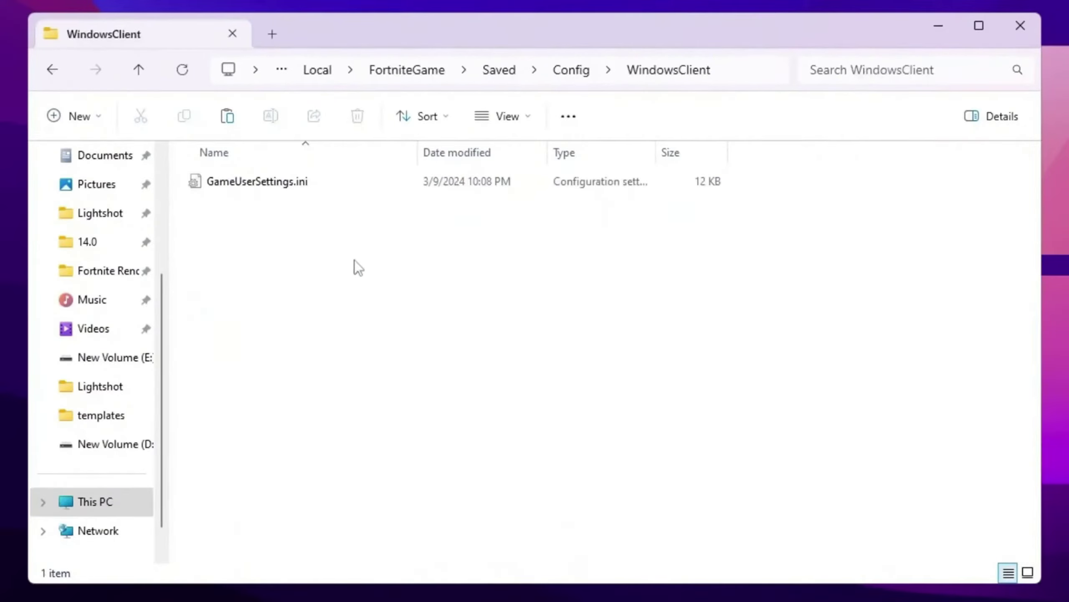
- Paste GameUserSettings.ini there, replacing the existing file, and close File Explorer
right_click(284, 215)
click(349, 505)
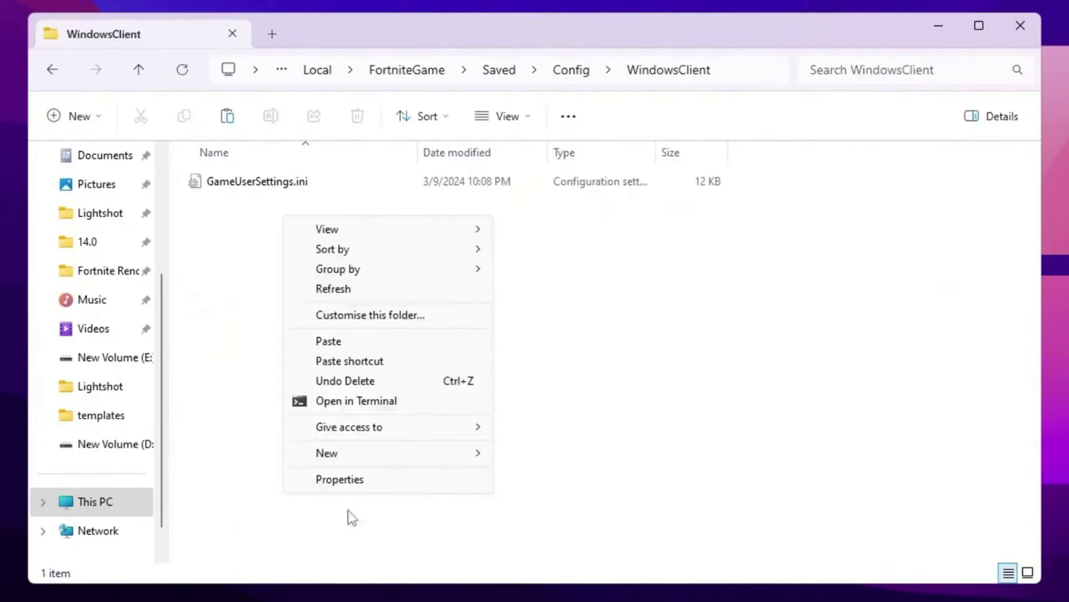
click(345, 340)
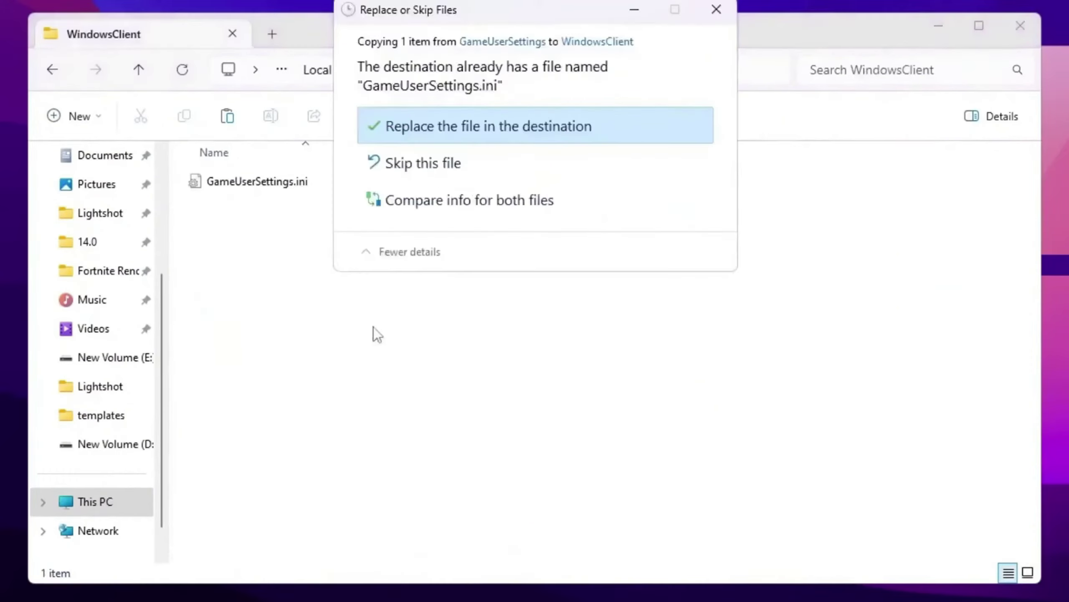
click(433, 126)
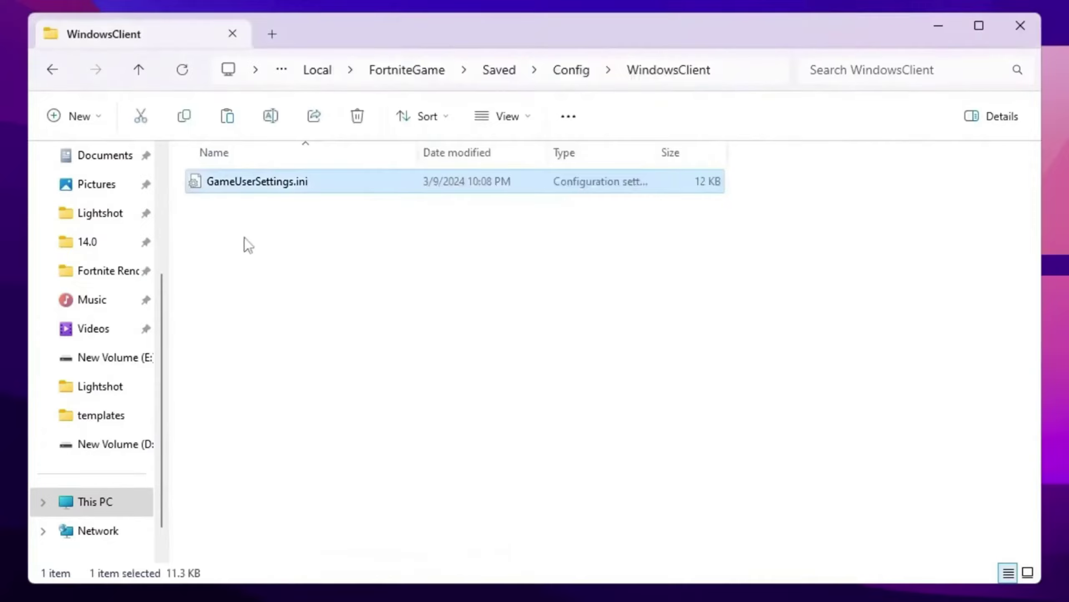
click(1021, 27)
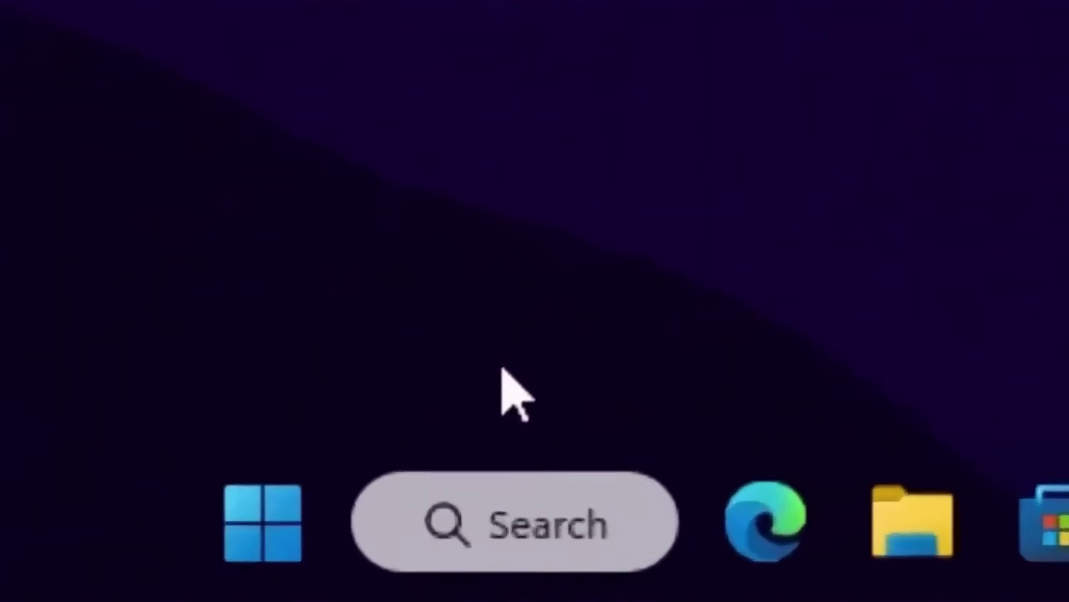
- Search Windows for 'power' and go to the Choose a power plan settings
click(428, 592)
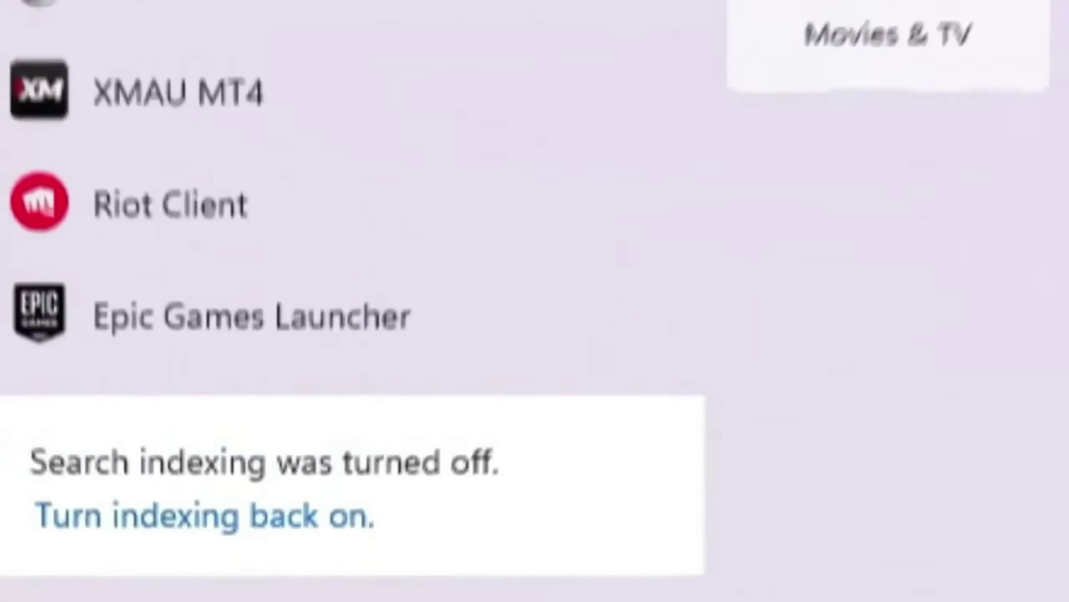
text(power)
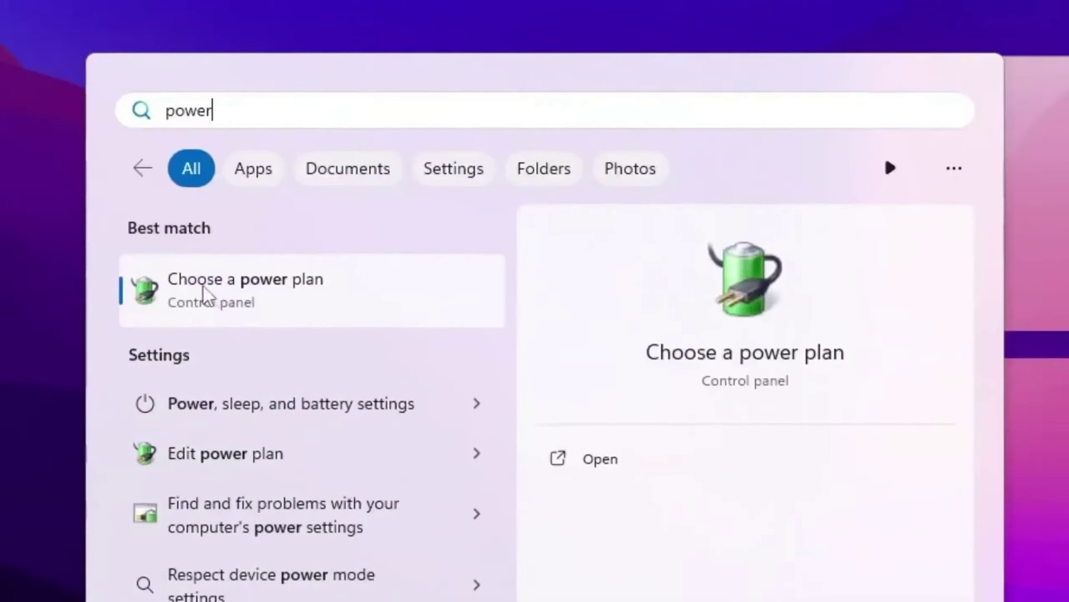
click(333, 287)
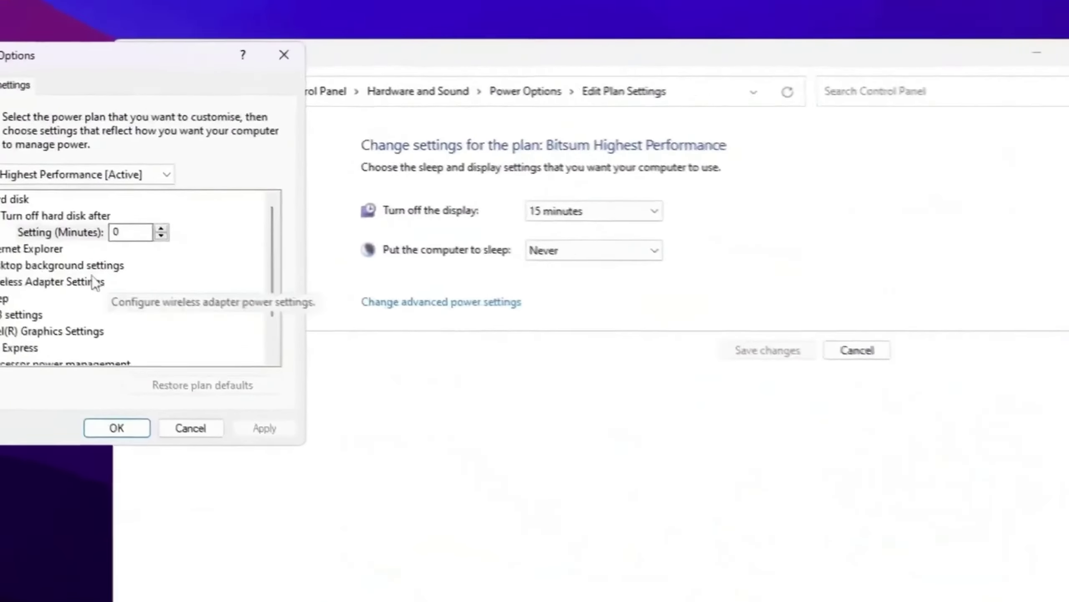
- Confirm minimum and maximum processor state are both 100% under Processor power management, then save and close
scroll(90, 272, down, 1)
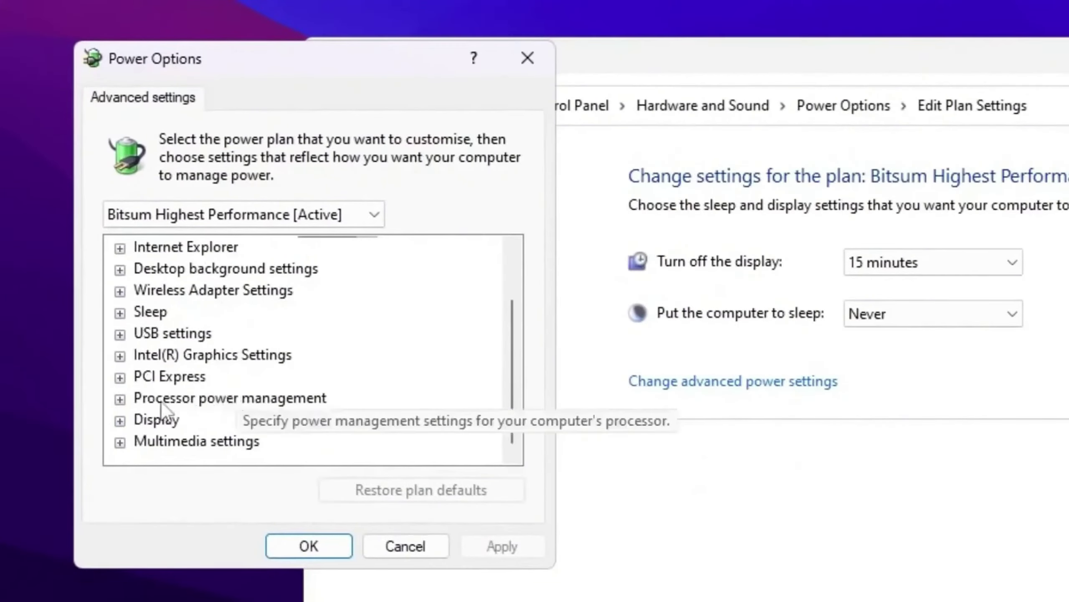
click(120, 399)
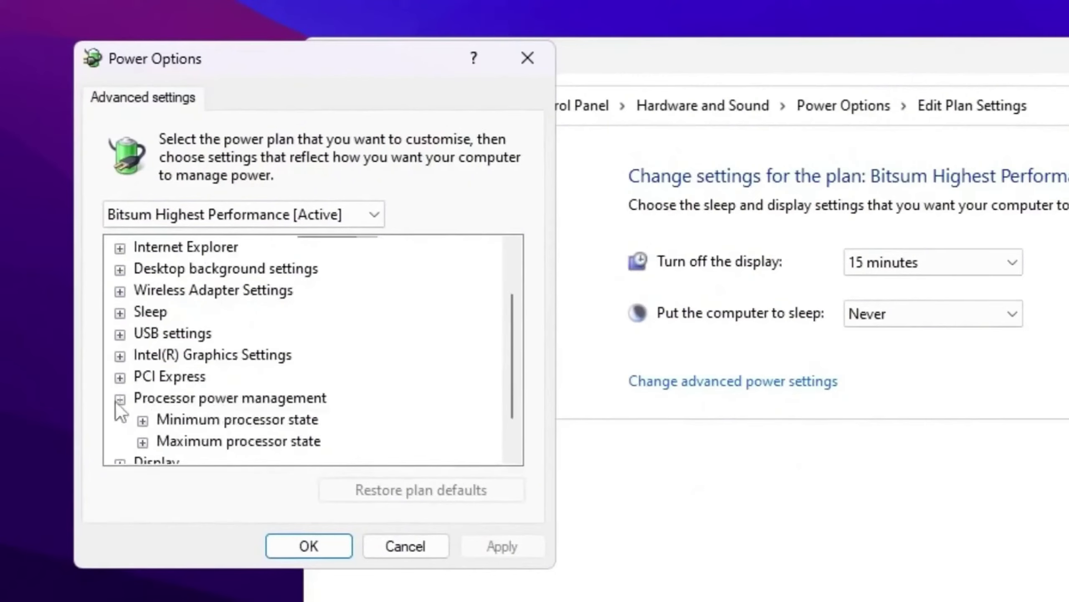
click(144, 421)
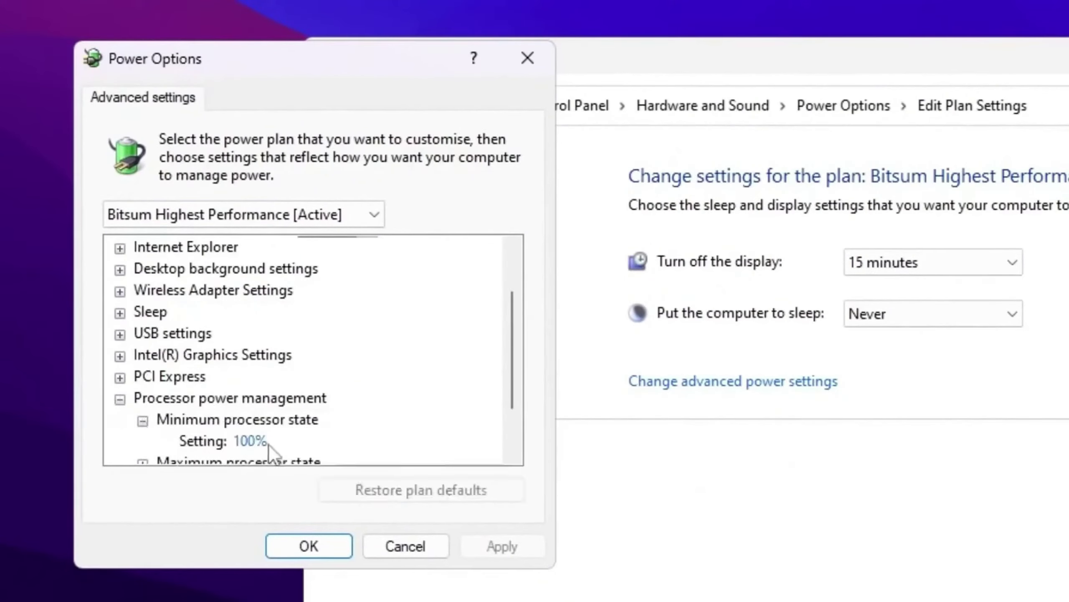
scroll(256, 438, down, 1)
click(143, 399)
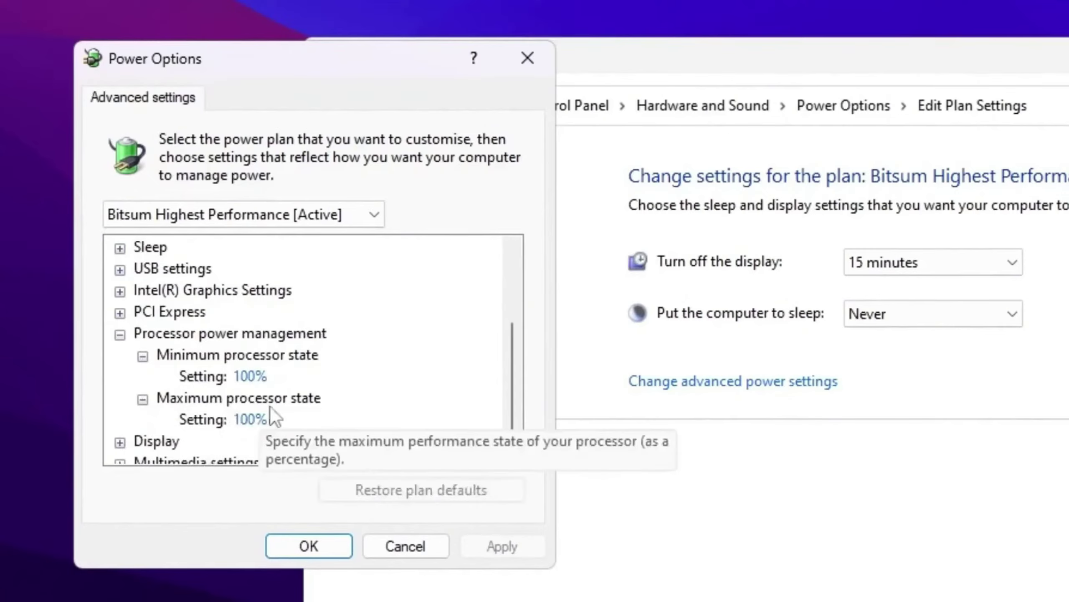
click(325, 551)
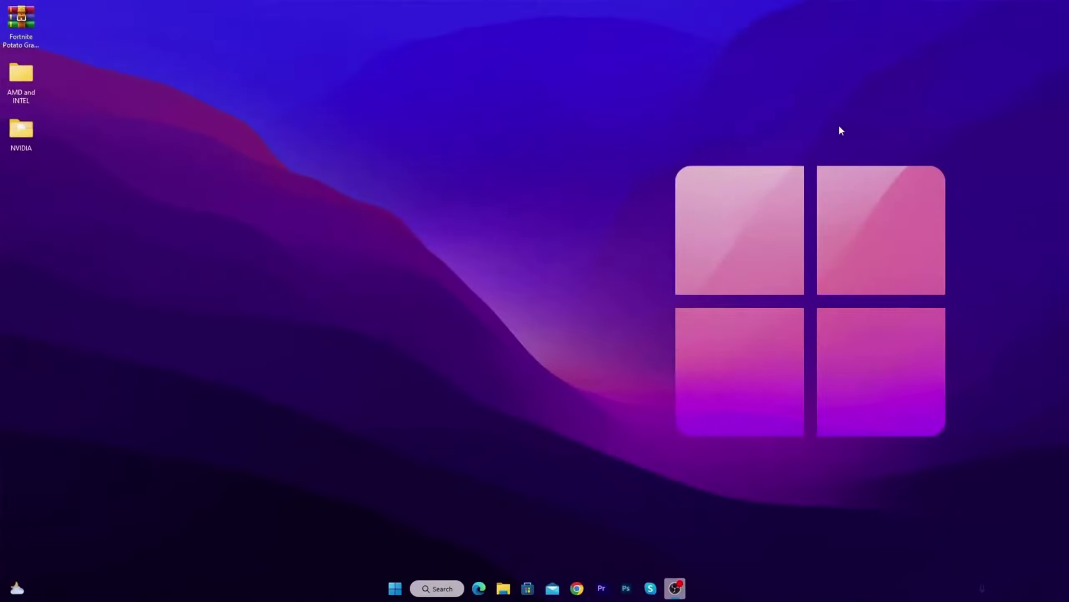
- Launch the Local Group Policy Editor by running gpedit.msc from the Run dialog
key(super+r)
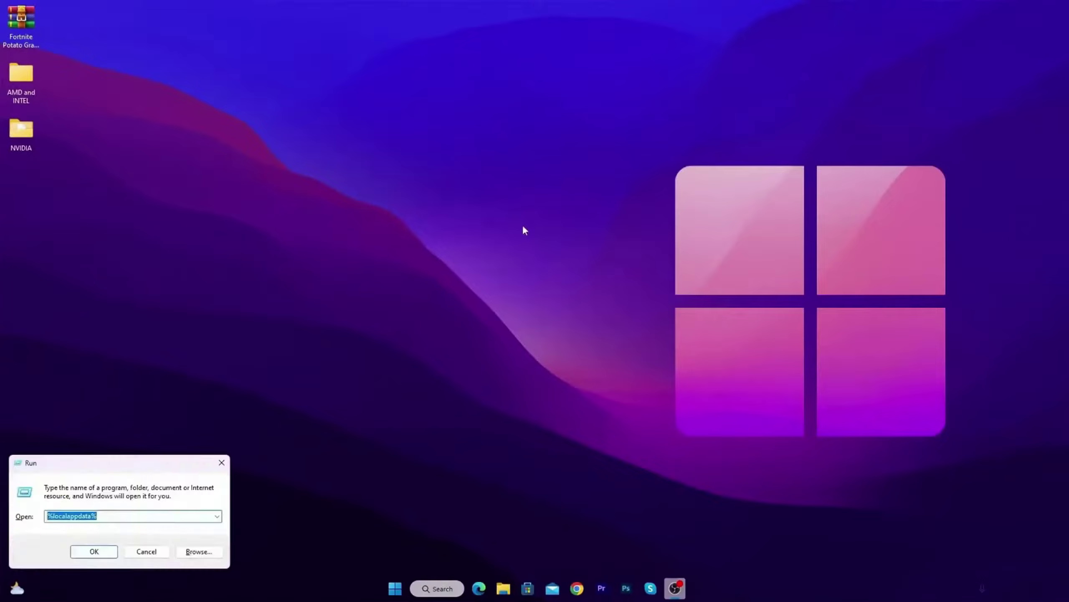
drag(148, 467, 572, 219)
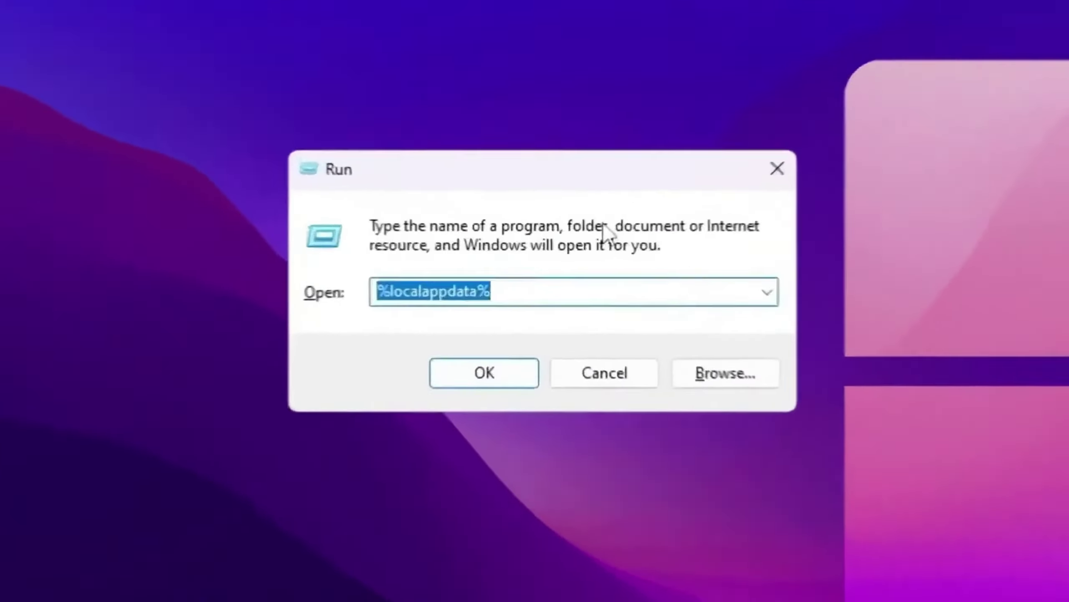
text(gp)
key(Down)
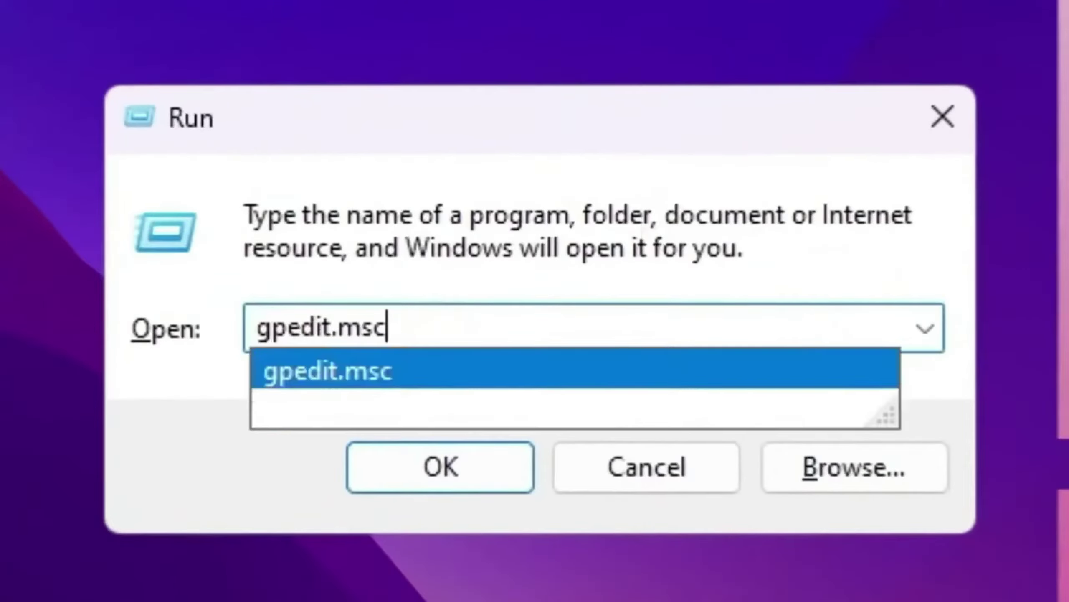
key(Return)
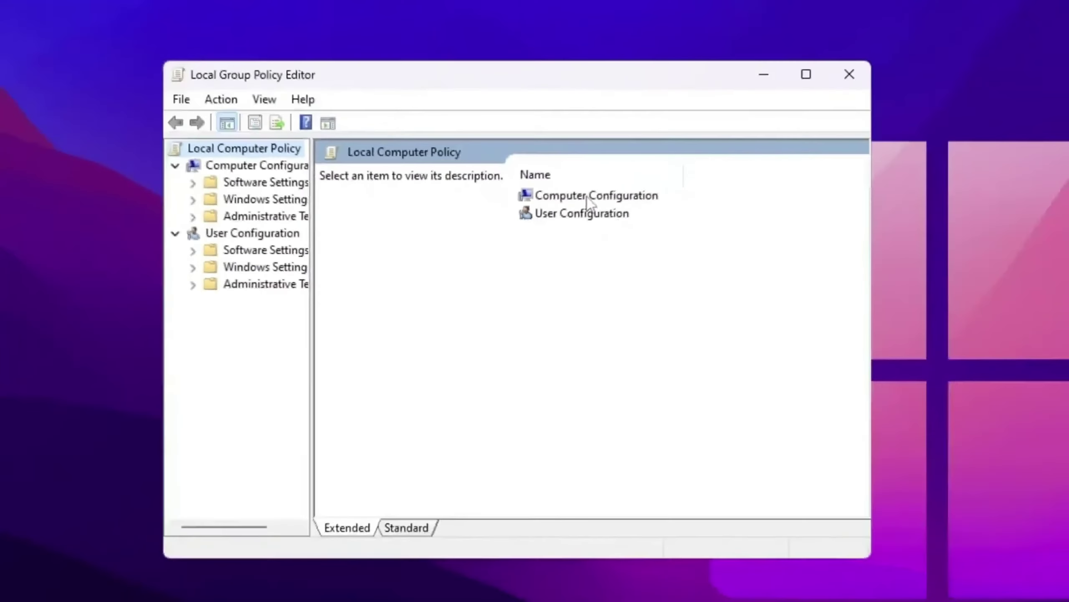
- Navigate to Computer Configuration > Administrative Templates > Windows Components > App Privacy
double_click(597, 195)
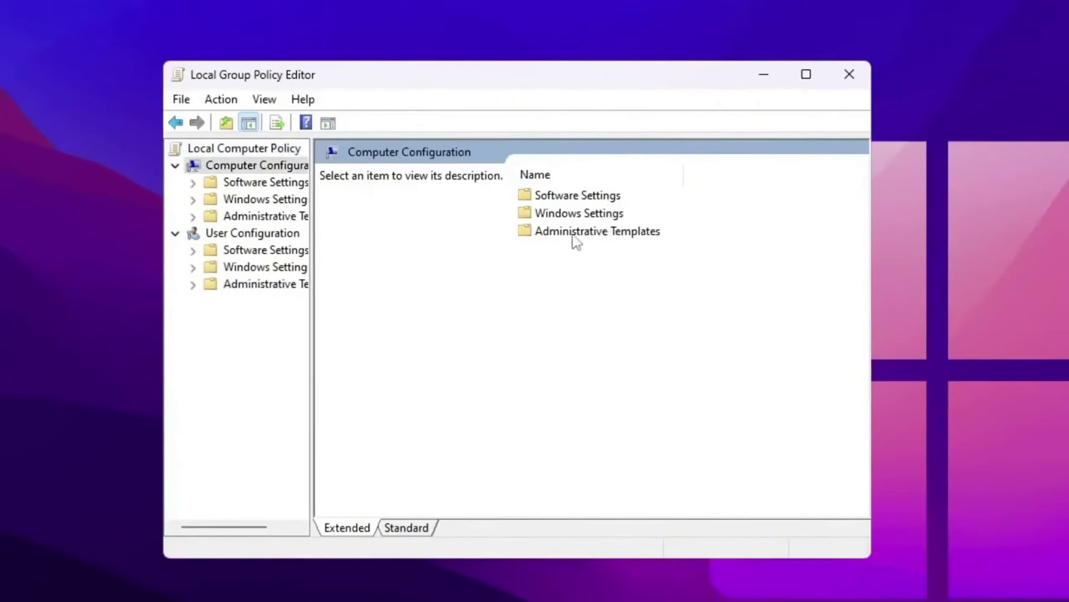
double_click(576, 233)
double_click(578, 319)
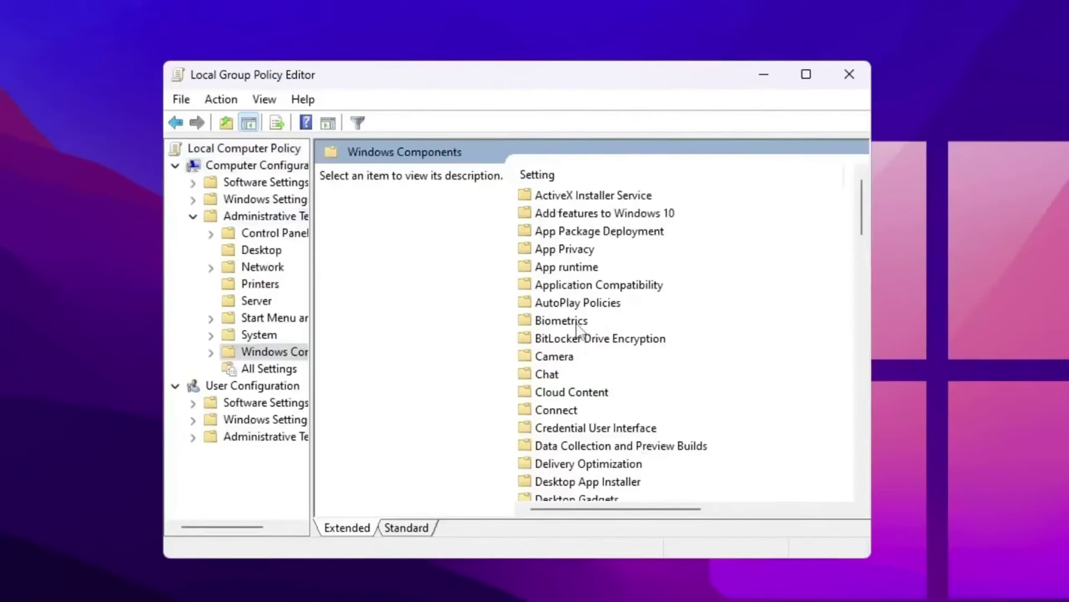
double_click(574, 251)
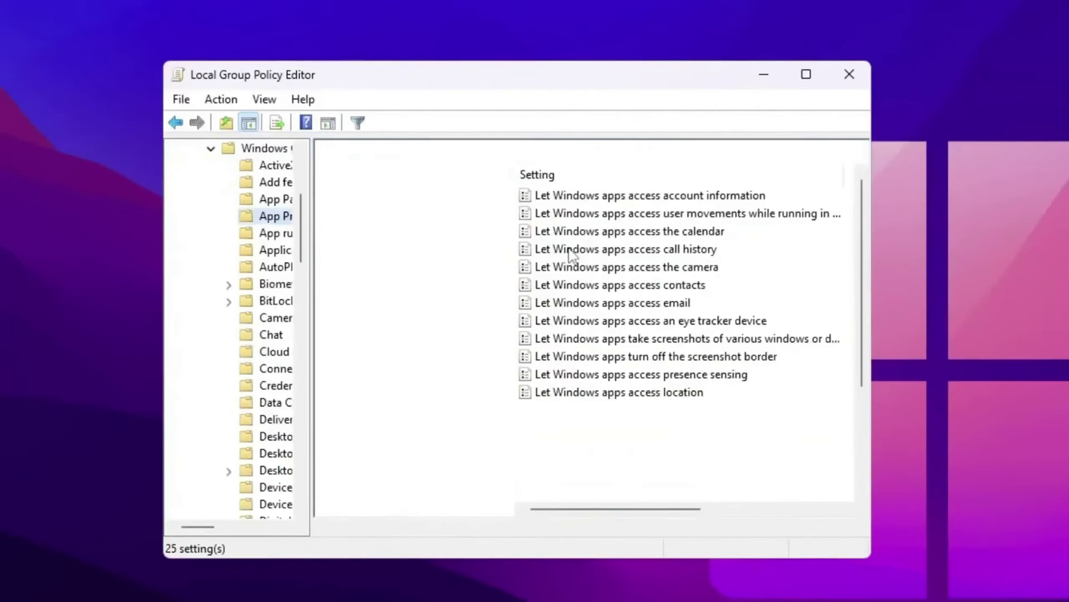
scroll(573, 257, down, 3)
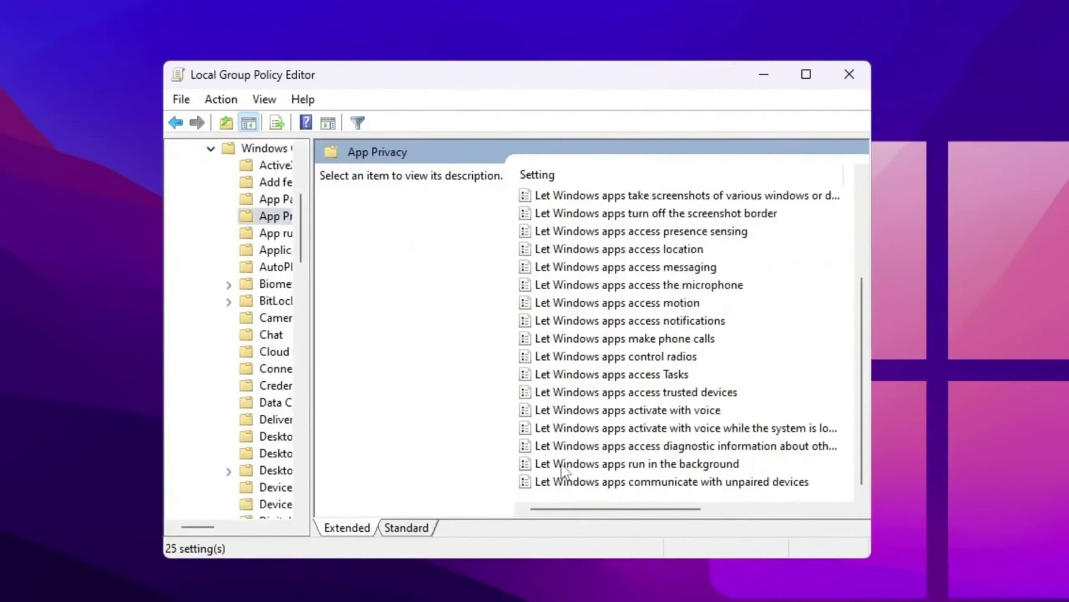
- Set 'Let Windows apps run in the background' to Enabled with Force Deny as the default for all apps
double_click(573, 464)
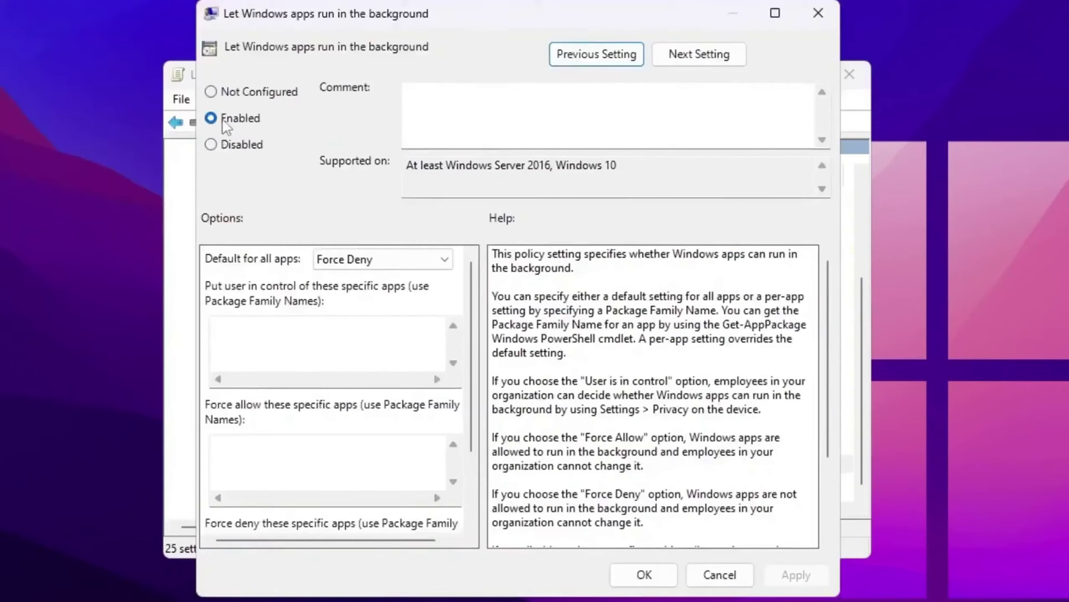
click(222, 119)
click(343, 262)
click(344, 307)
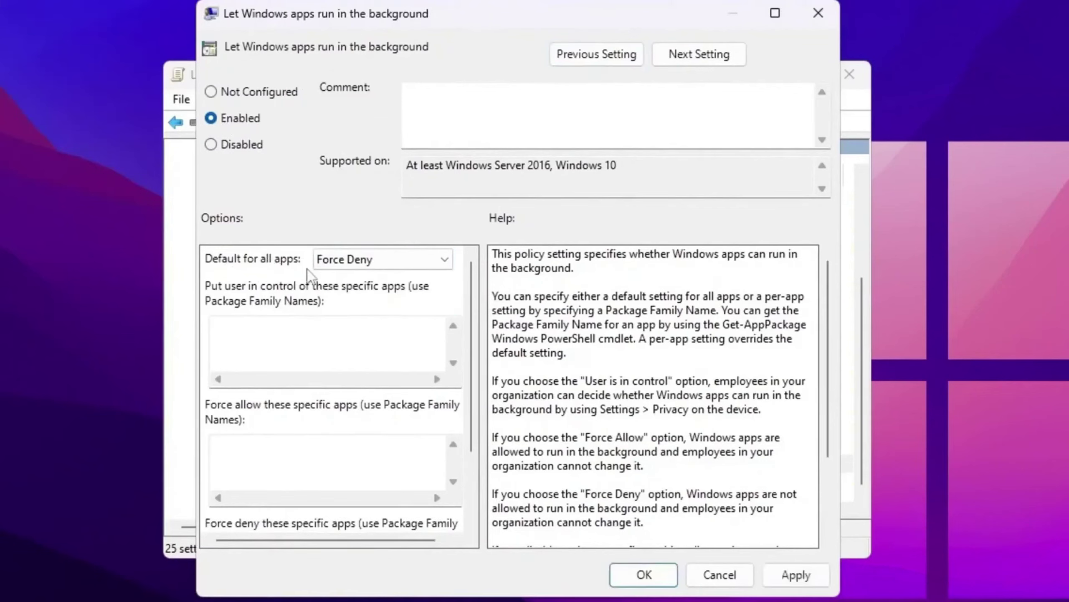
click(644, 575)
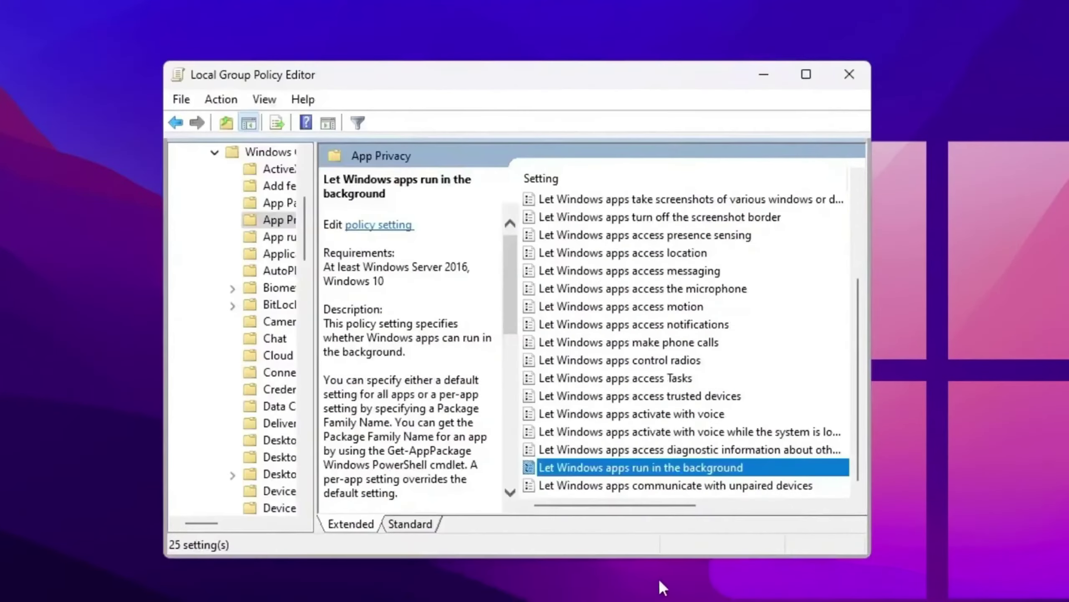